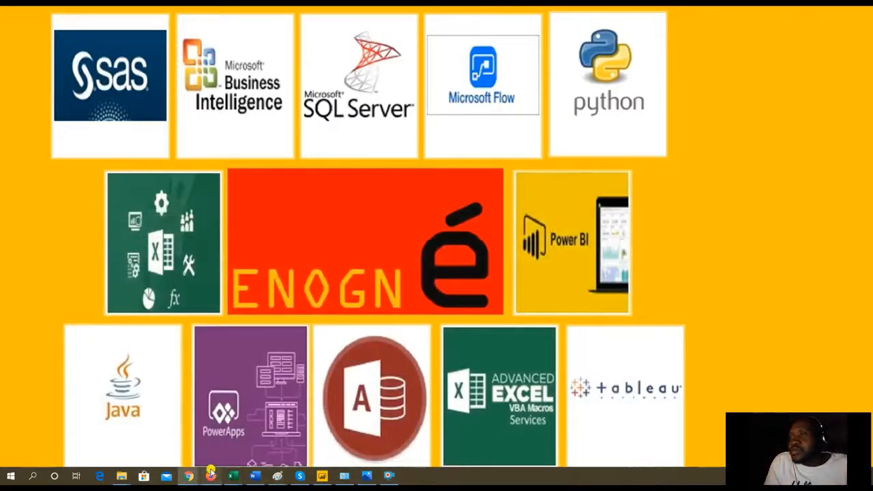
# Switch to the NYSE Listings Directory page in Chrome and look through the list of stock symbols and names
pyautogui.moveTo(195, 475)
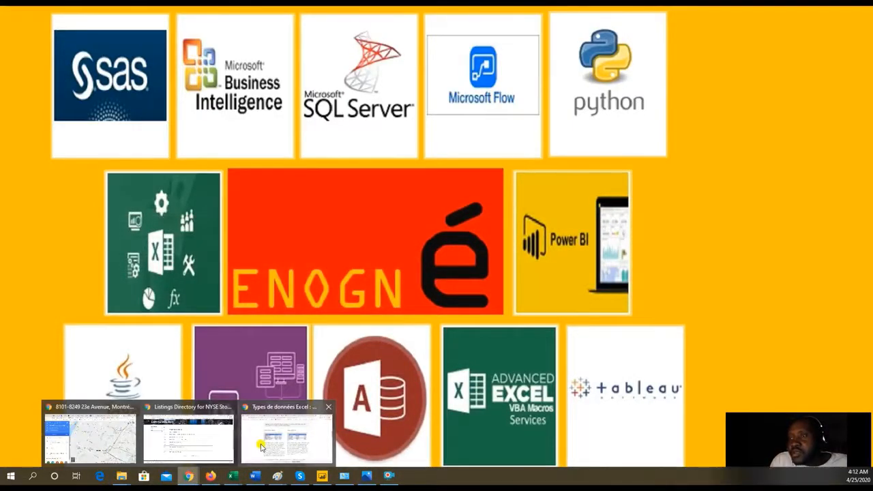
pyautogui.click(204, 437)
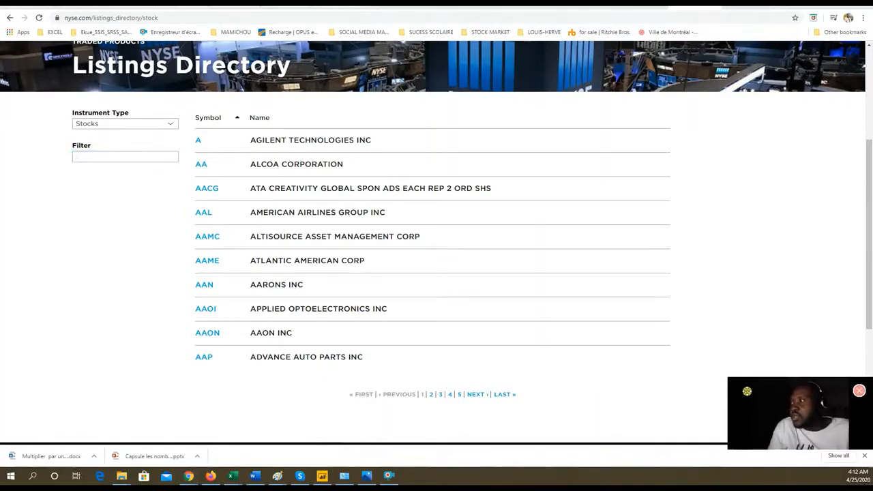
pyautogui.moveTo(870, 324); pyautogui.dragTo(872, 187)
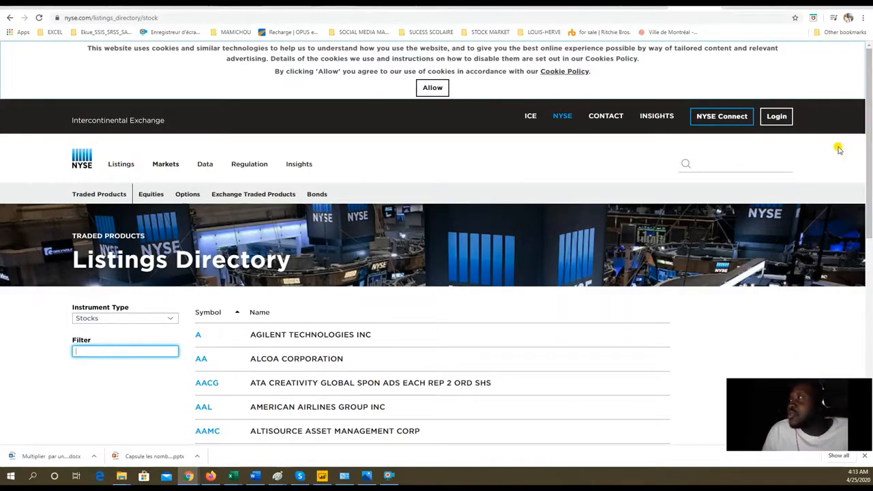
pyautogui.scroll(-1, 870, 164)
pyautogui.moveTo(871, 164); pyautogui.dragTo(861, 236)
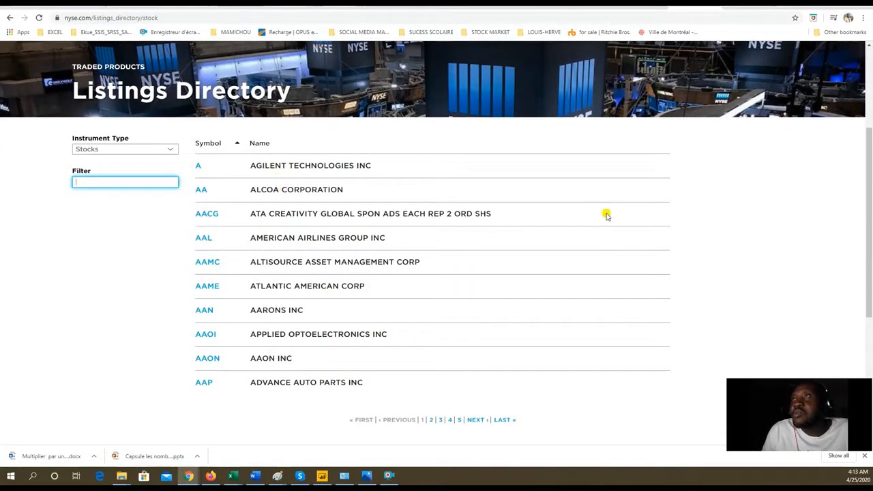
pyautogui.moveTo(869, 239); pyautogui.dragTo(866, 217)
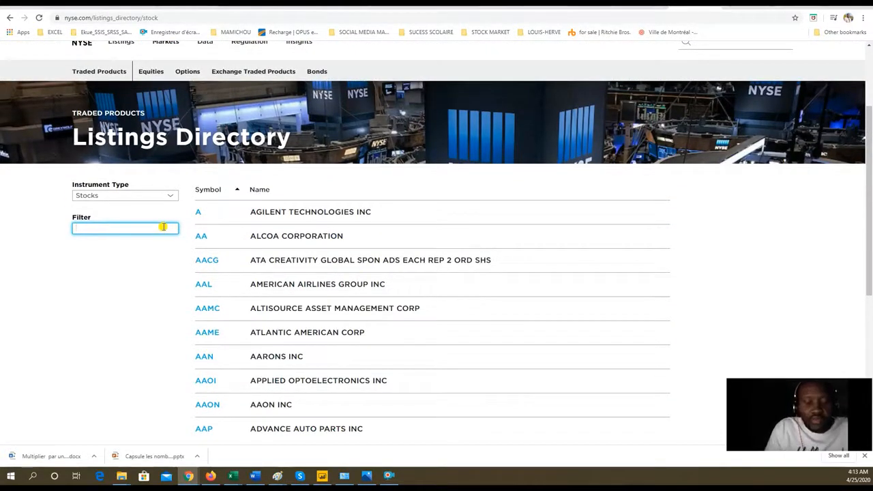
# Filter the stock listings by msft, view the Microsoft Corp quote, and return to the directory before minimizing the browser
pyautogui.write('msft')
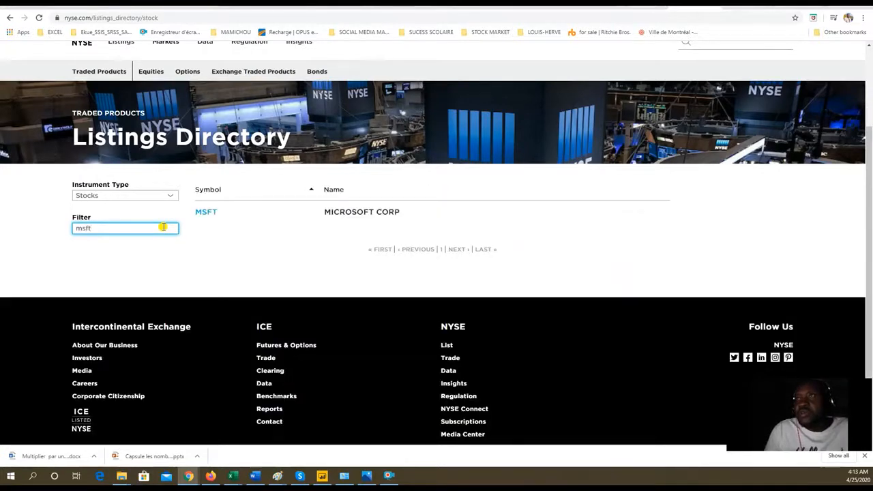
pyautogui.click(206, 213)
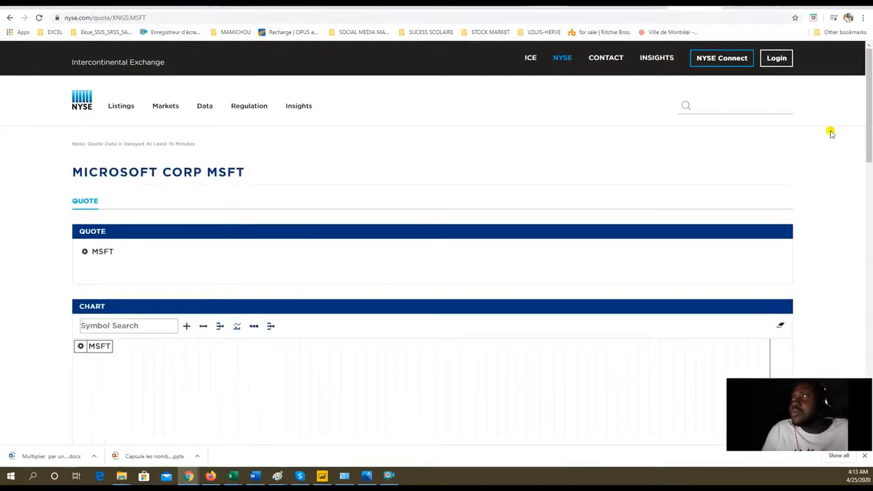
pyautogui.moveTo(871, 126); pyautogui.dragTo(868, 102)
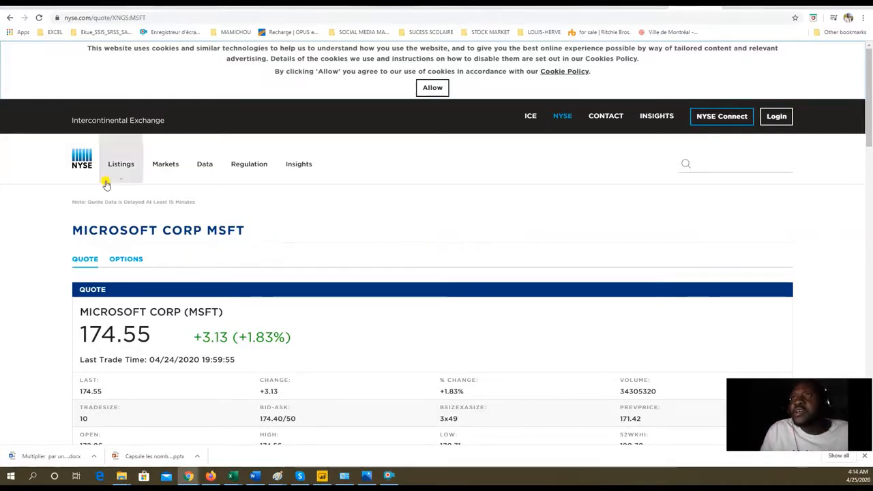
pyautogui.click(10, 17)
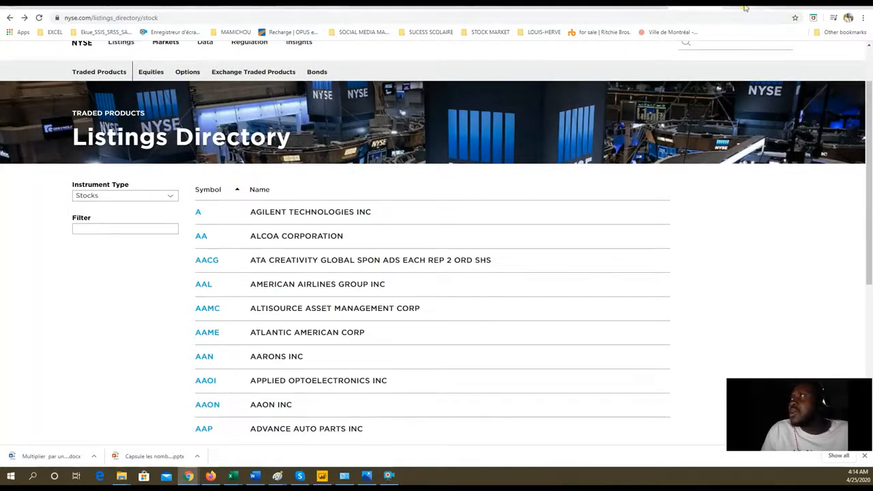
pyautogui.click(822, 6)
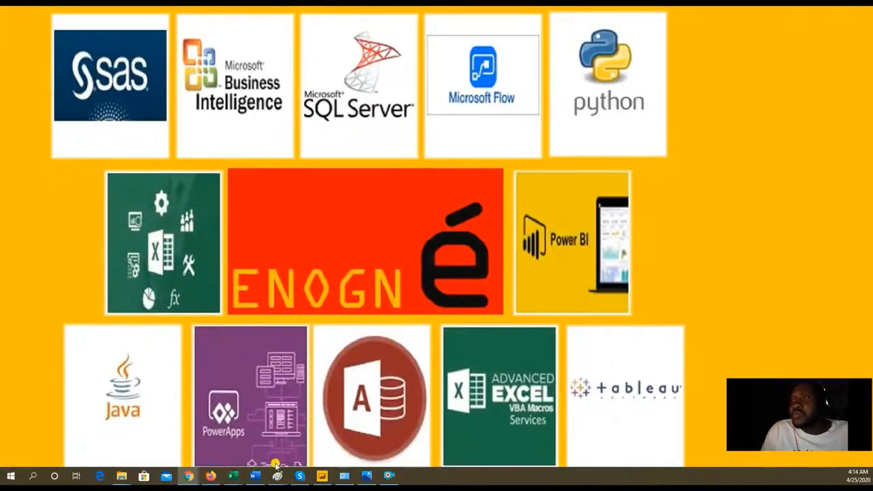
# Switch to the Book5 workbook in Excel and open the STOCKS sheet
pyautogui.moveTo(232, 475)
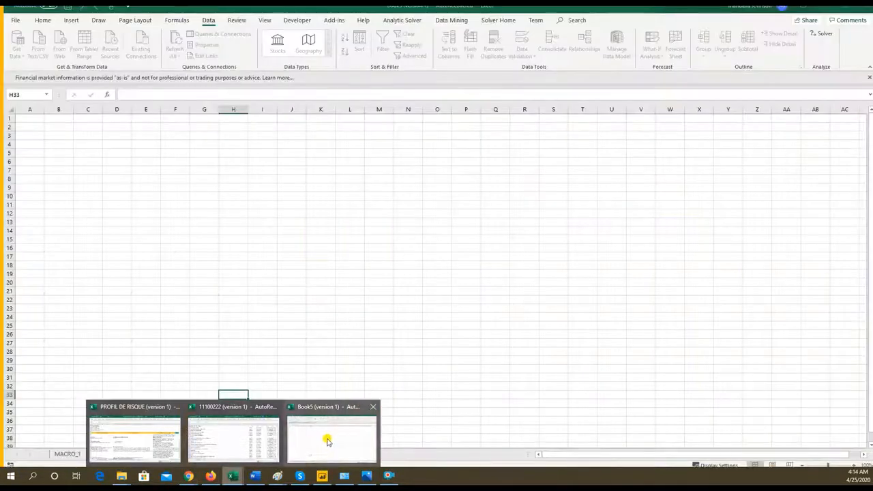
pyautogui.click(328, 442)
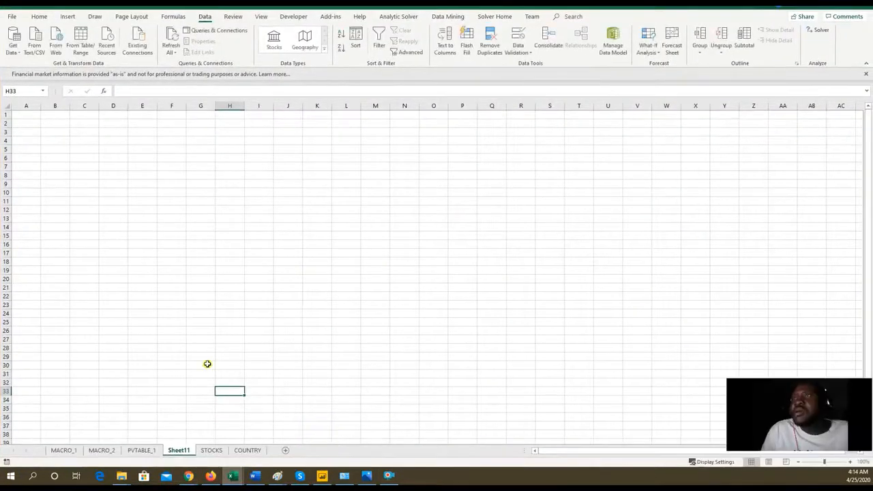
pyautogui.click(178, 315)
pyautogui.click(211, 451)
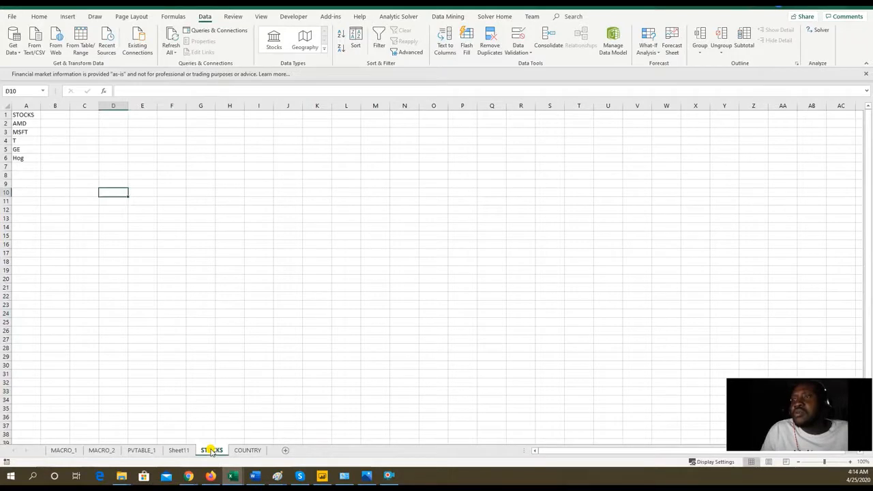
pyautogui.click(189, 270)
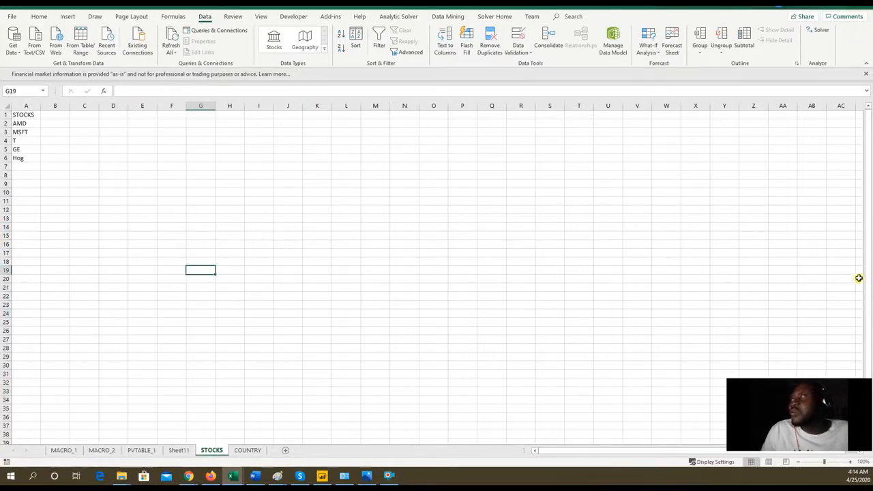
# Copy the AMD ticker from cell A2 and filter the NYSE Listings Directory in Chrome by AMD
pyautogui.click(25, 124)
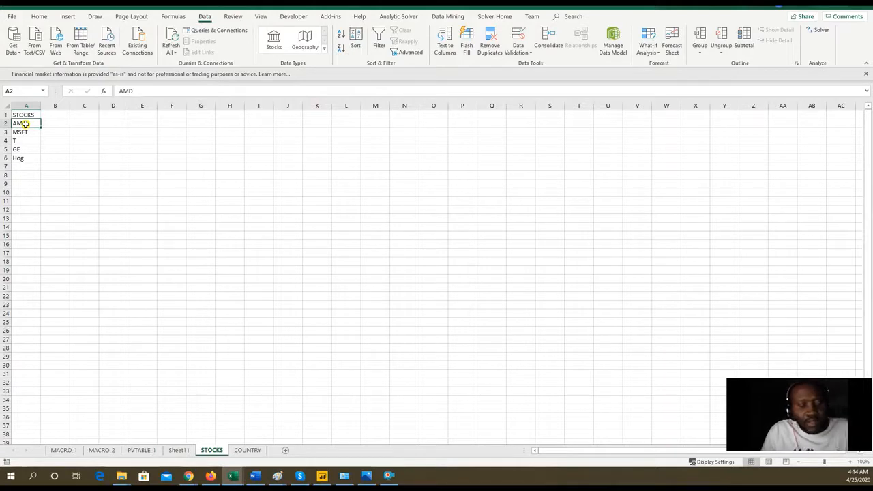
pyautogui.hotkey('ctrl', 'c')
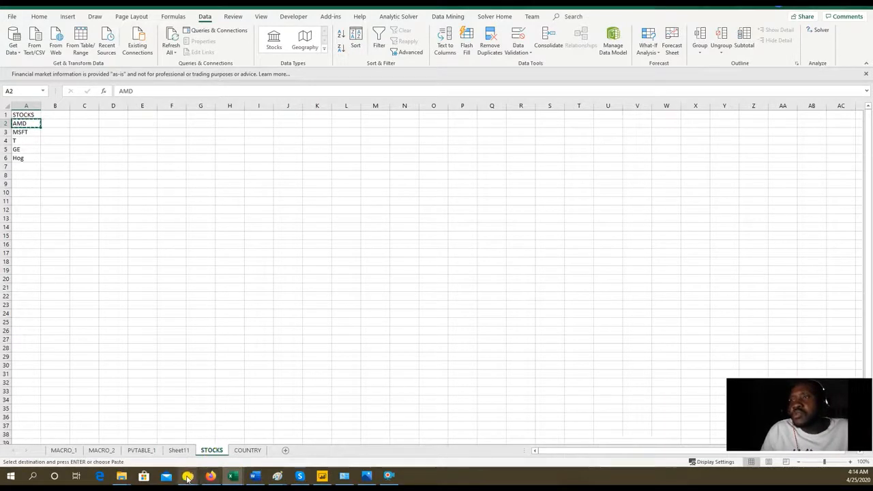
pyautogui.moveTo(188, 477)
pyautogui.click(187, 437)
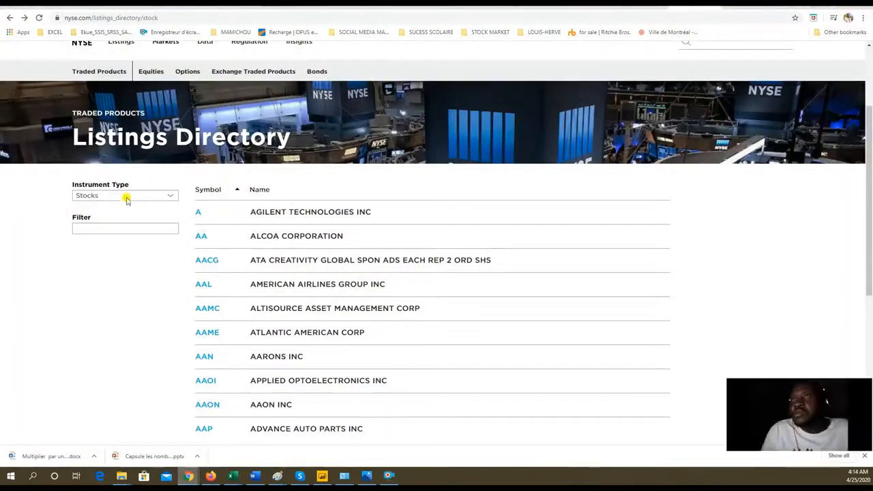
pyautogui.click(110, 227)
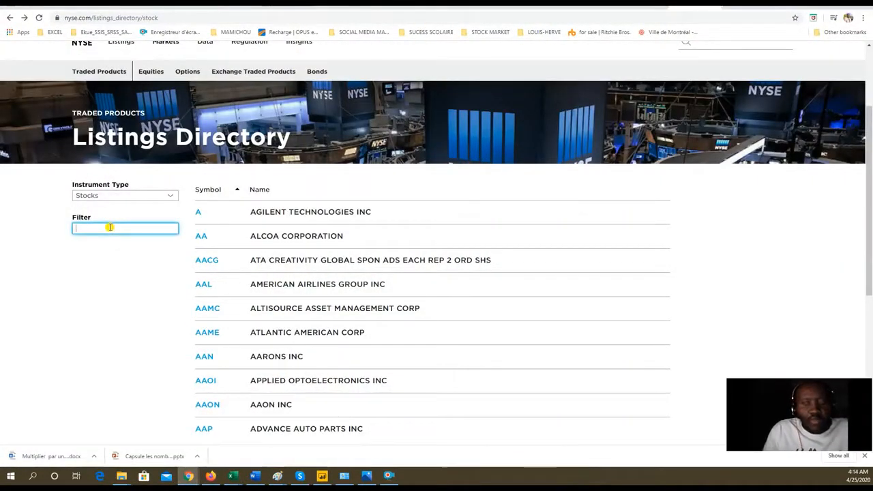
pyautogui.write('AMD')
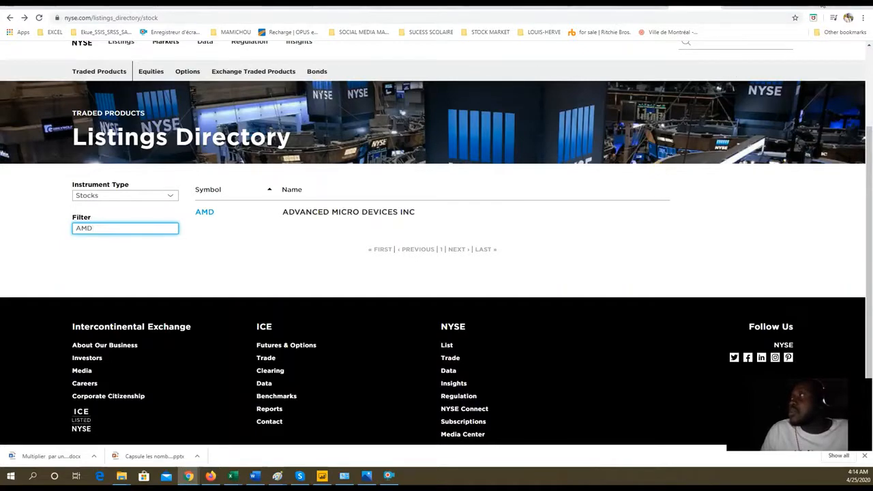
# Return to the STOCKS sheet in Excel and enter the ticker AMZ in cell A7 below Hog
pyautogui.hotkey('alt', 'Tab')
pyautogui.click(200, 183)
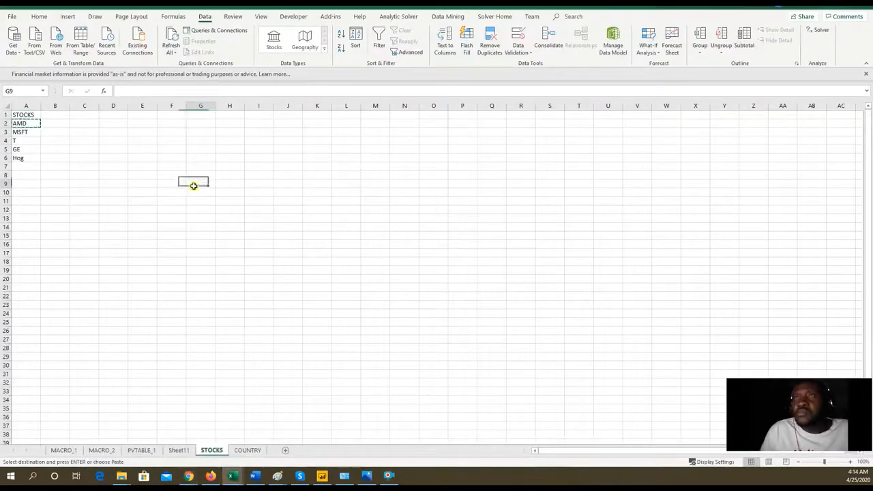
pyautogui.click(39, 16)
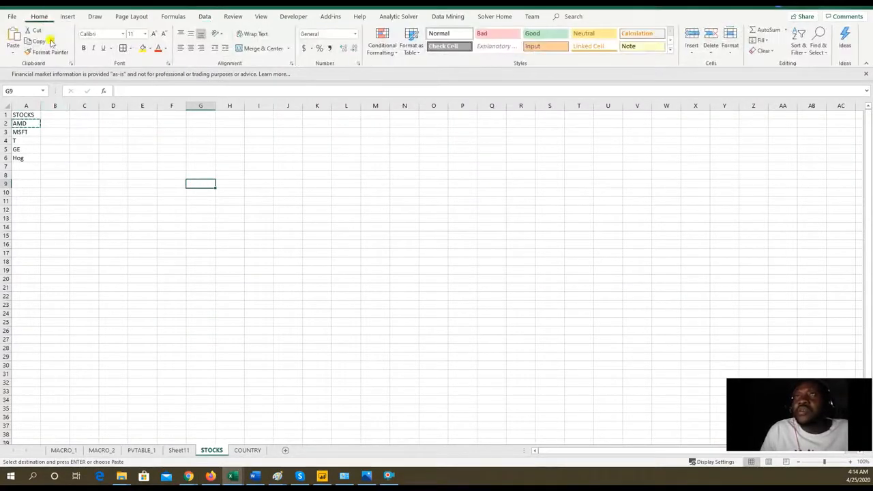
pyautogui.click(31, 121)
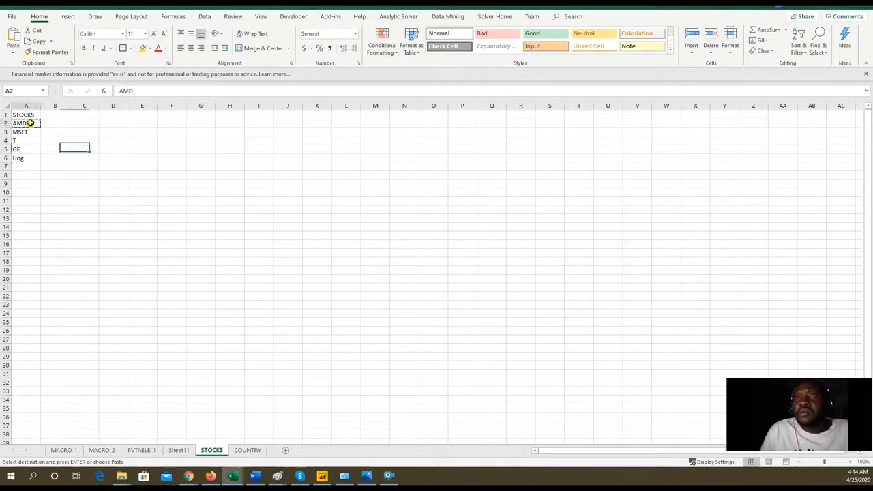
pyautogui.click(28, 169)
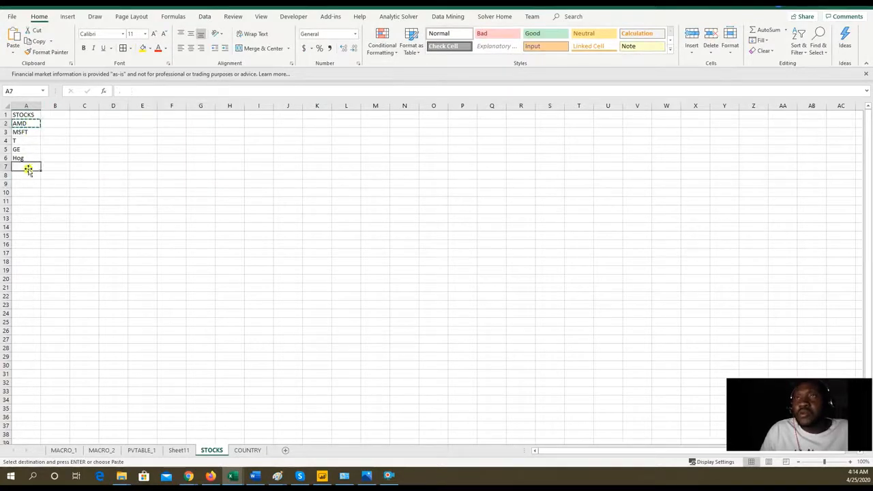
pyautogui.write('AMD')
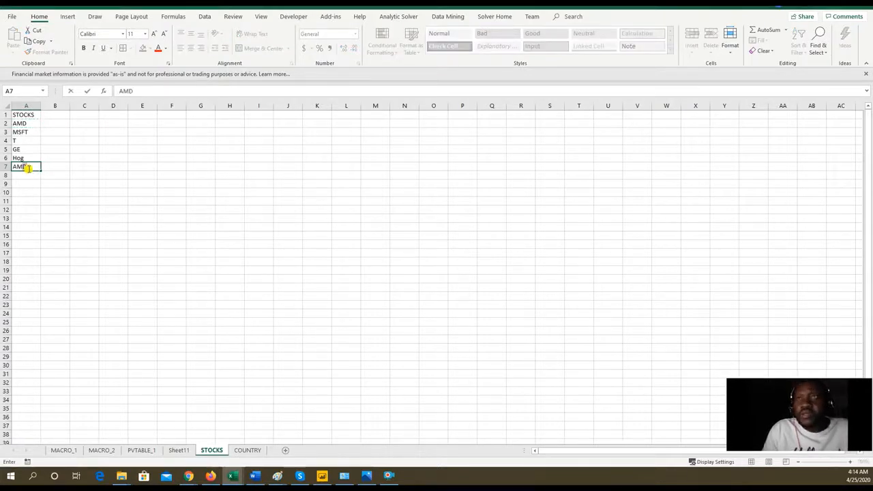
pyautogui.click(59, 175)
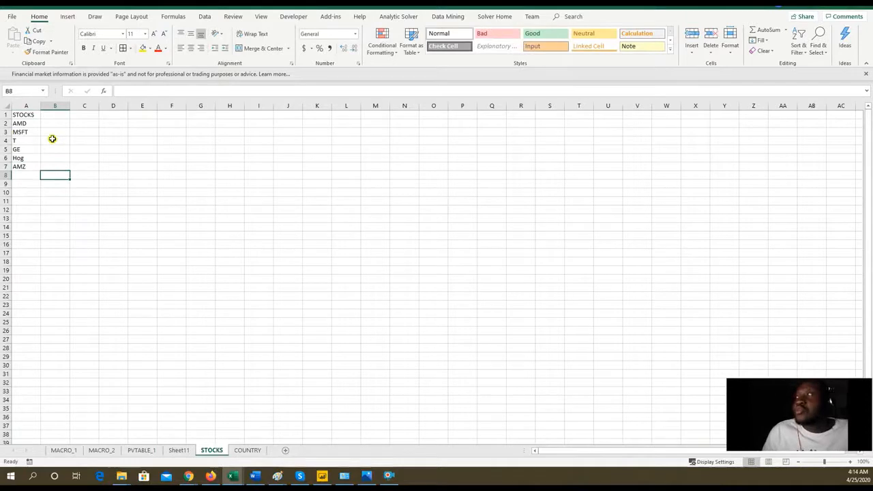
# Enter the ticker APL in cell A8 of the STOCKS list
pyautogui.click(28, 177)
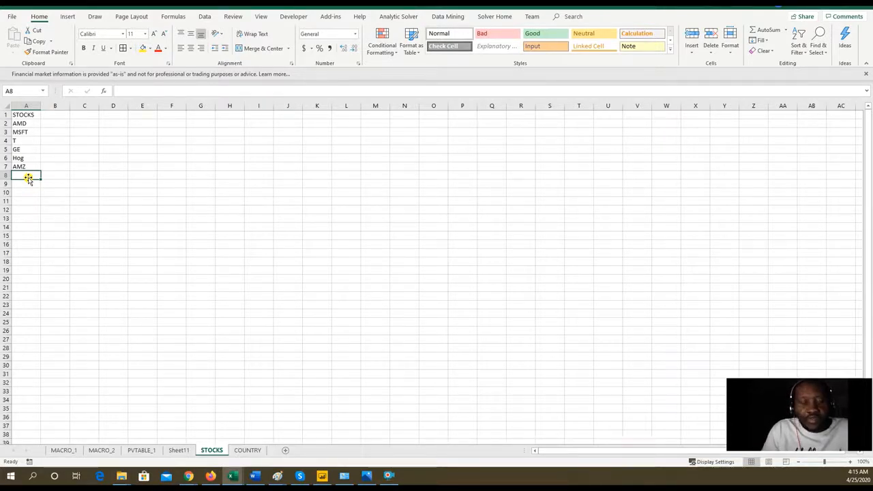
pyautogui.write('APL')
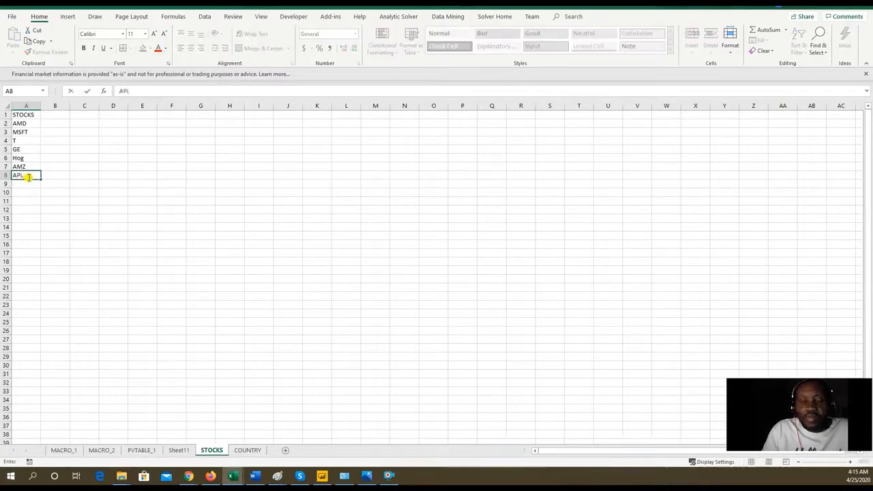
pyautogui.write('PPL')
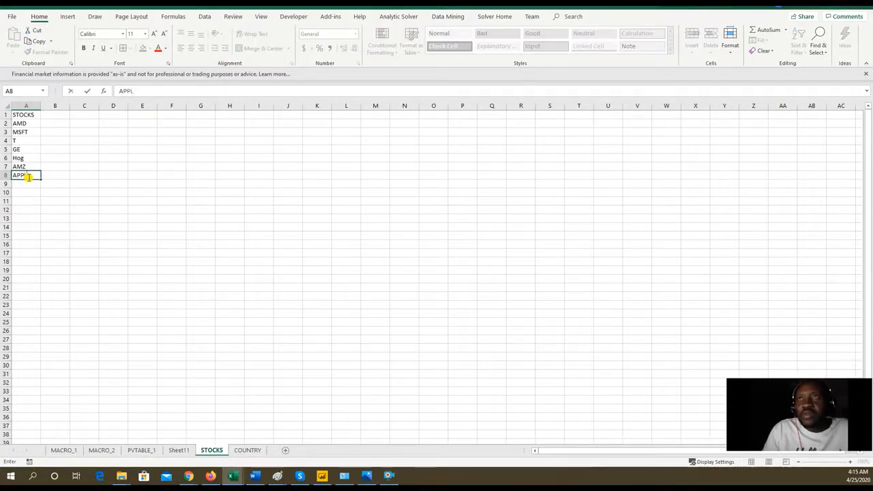
pyautogui.write('E')
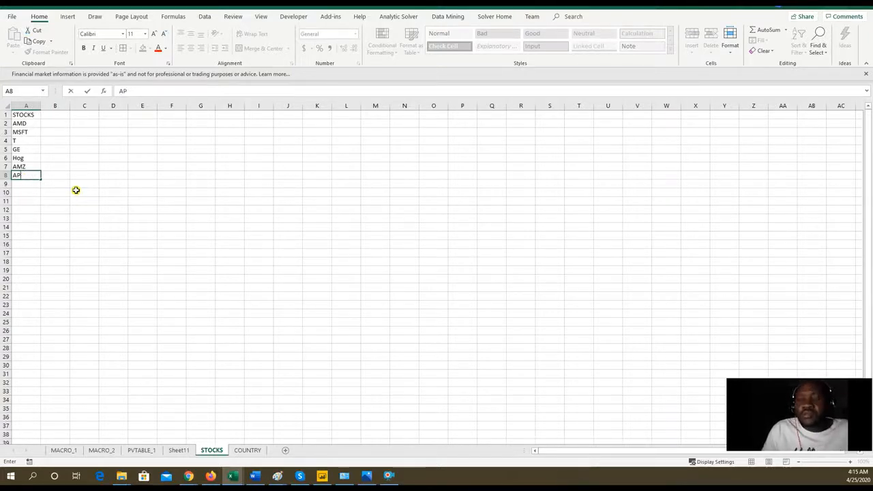
pyautogui.click(78, 191)
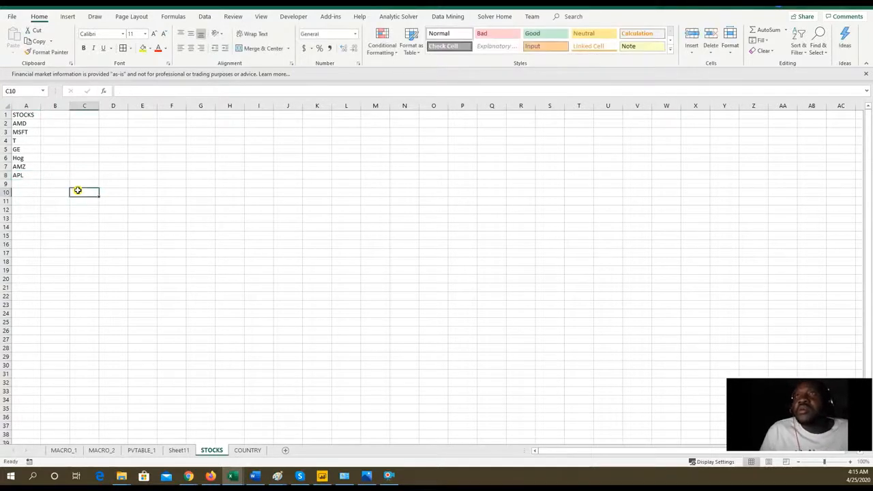
# Switch to the NYSE Listings Directory in Chrome and look up the Amazon and Apple symbols, filtering by AM and APL
pyautogui.click(27, 125)
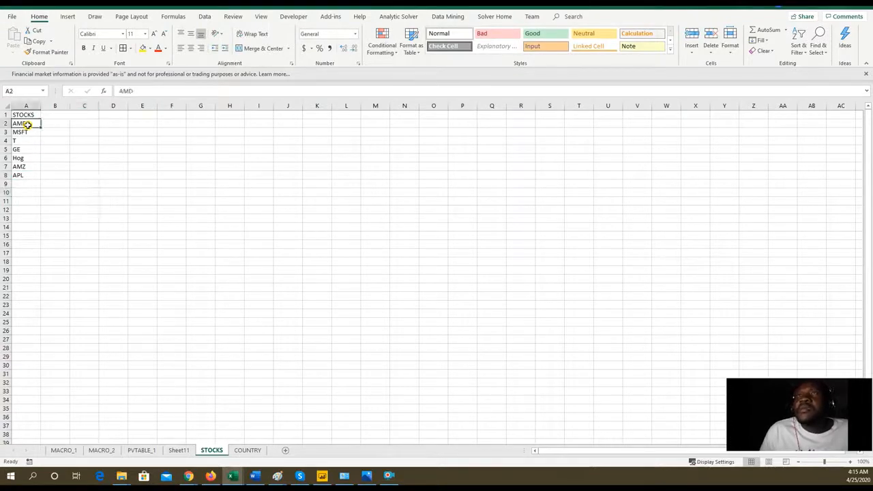
pyautogui.moveTo(27, 125); pyautogui.dragTo(31, 177)
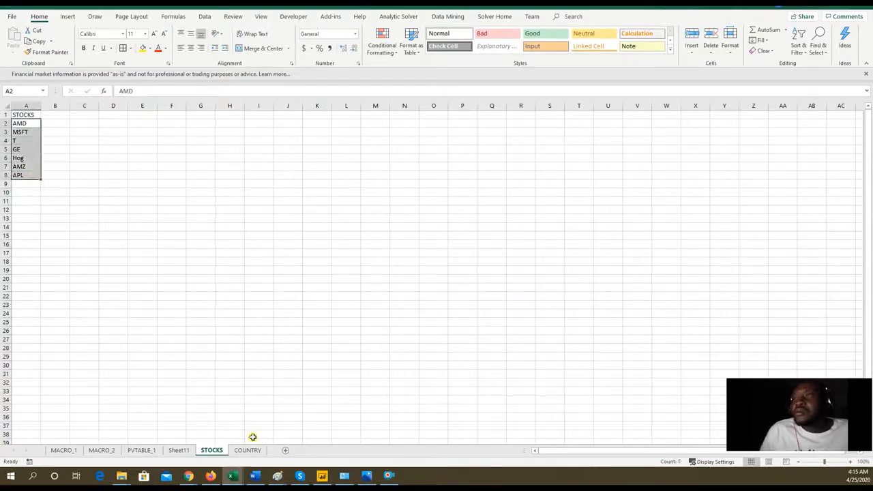
pyautogui.moveTo(188, 476)
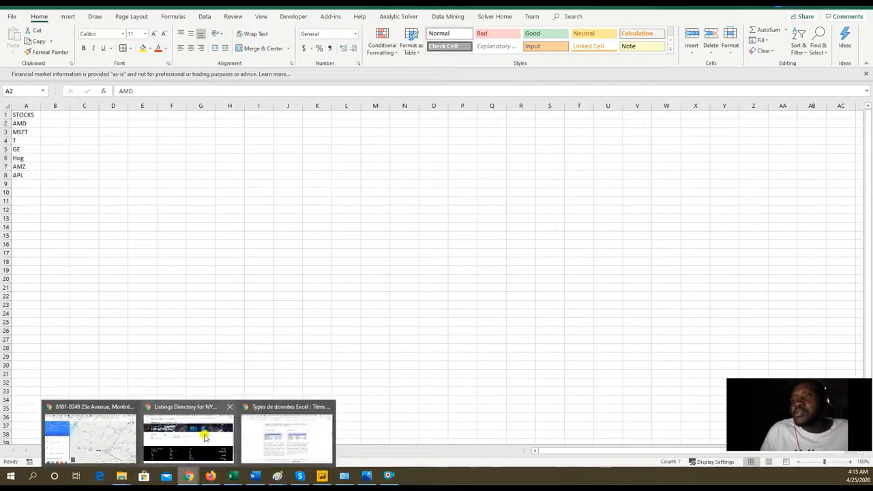
pyautogui.click(204, 437)
pyautogui.moveTo(117, 228); pyautogui.dragTo(54, 229)
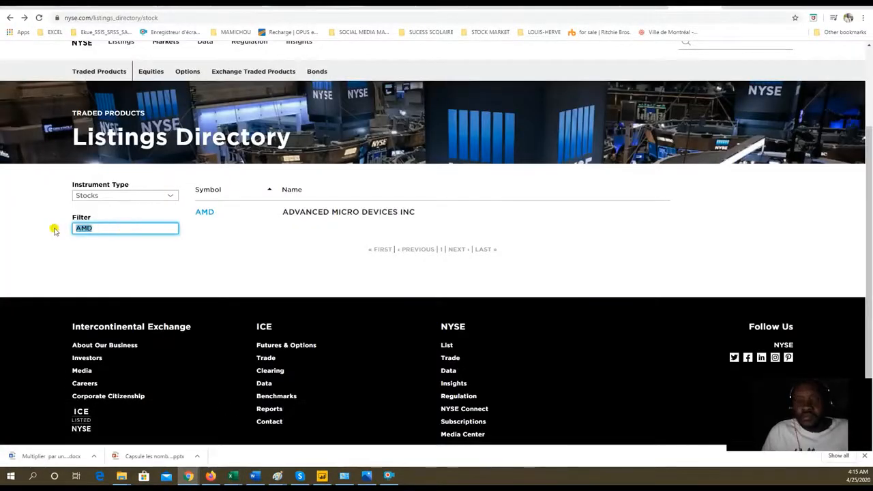
pyautogui.write('AM')
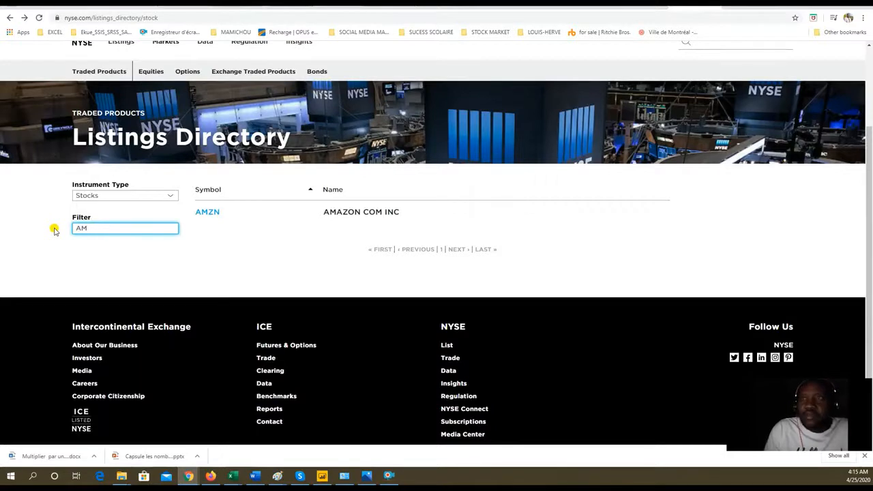
pyautogui.write('A')
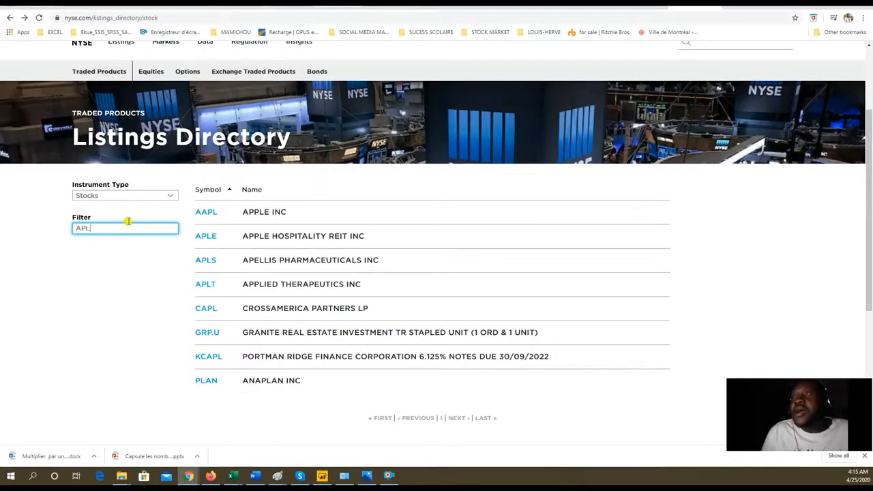
# Return to the STOCKS sheet in Excel and convert the tickers in A2:A8 to the Stocks data type
pyautogui.click(822, 4)
pyautogui.click(91, 212)
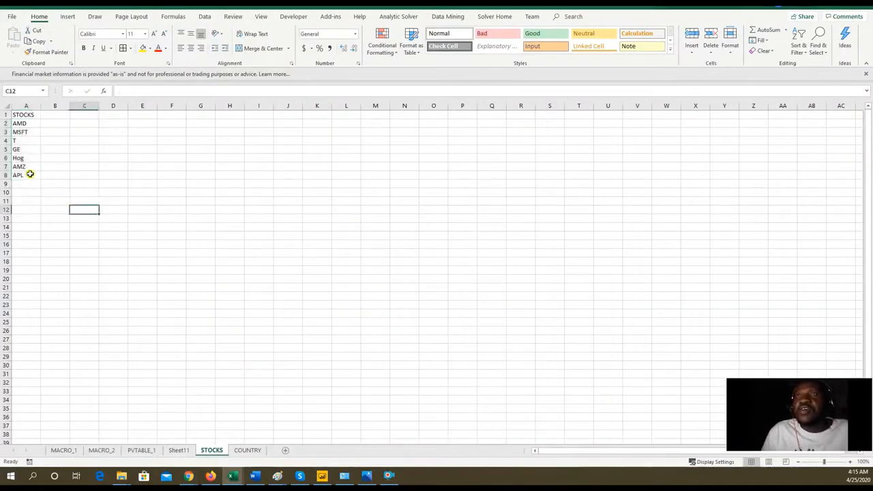
pyautogui.moveTo(28, 175); pyautogui.dragTo(28, 124)
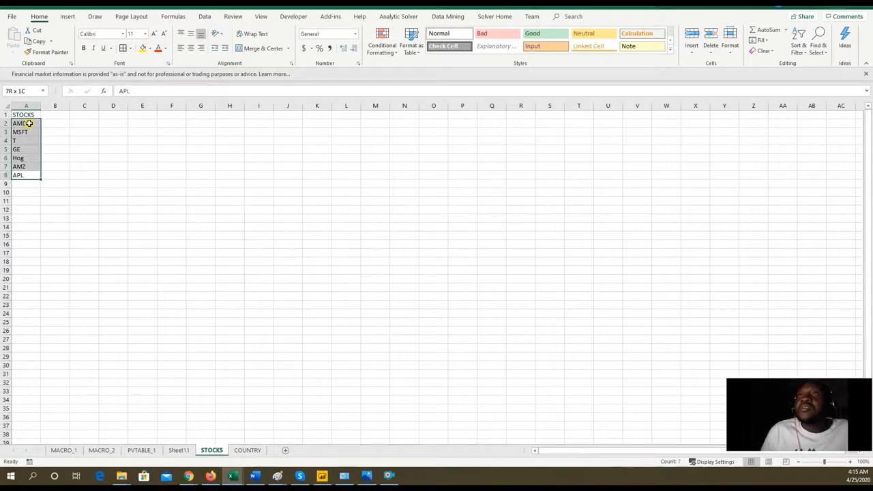
pyautogui.moveTo(28, 175); pyautogui.dragTo(28, 176)
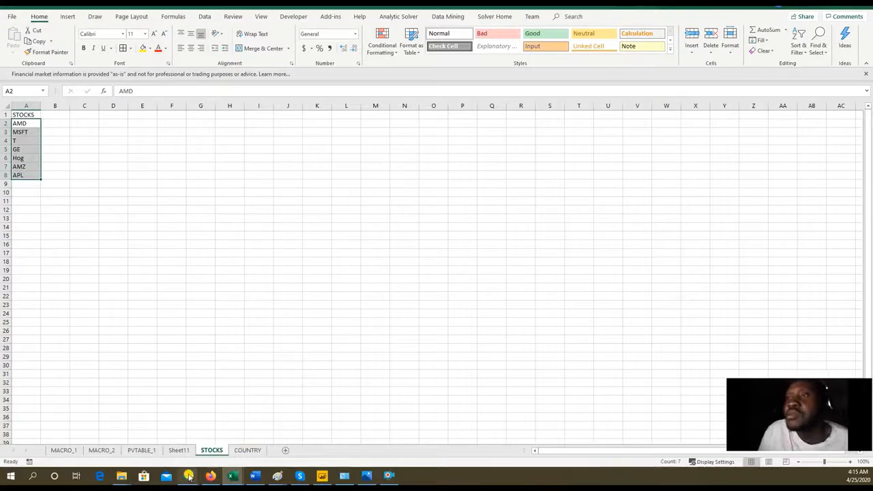
pyautogui.moveTo(189, 477)
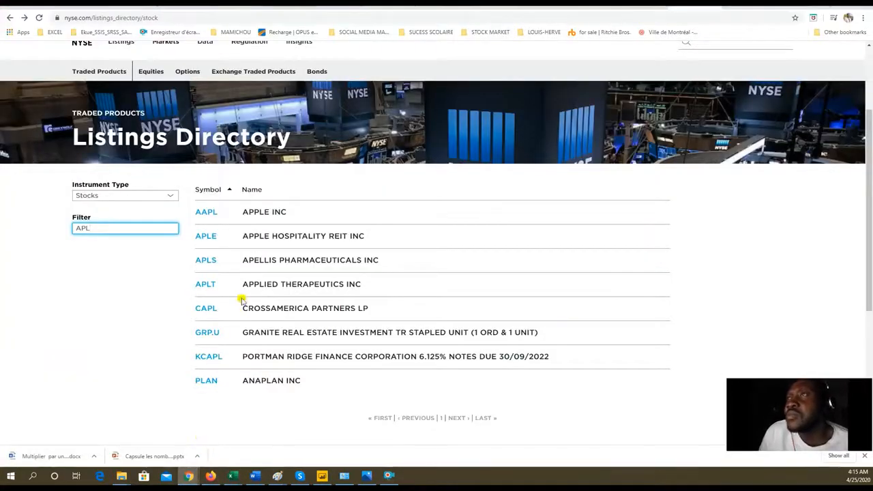
pyautogui.click(821, 5)
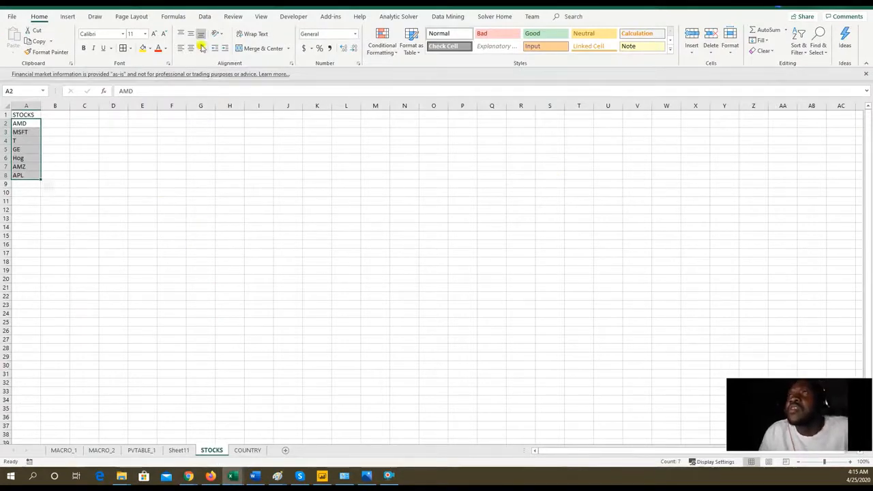
pyautogui.click(205, 16)
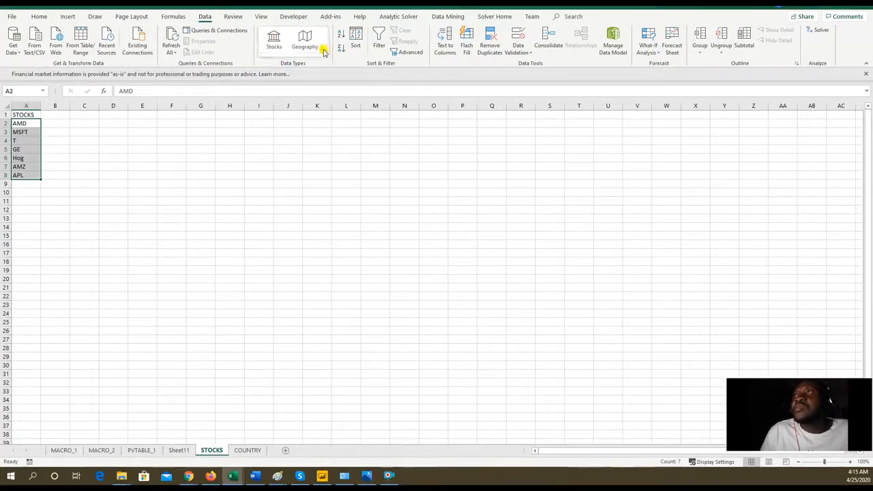
pyautogui.click(275, 45)
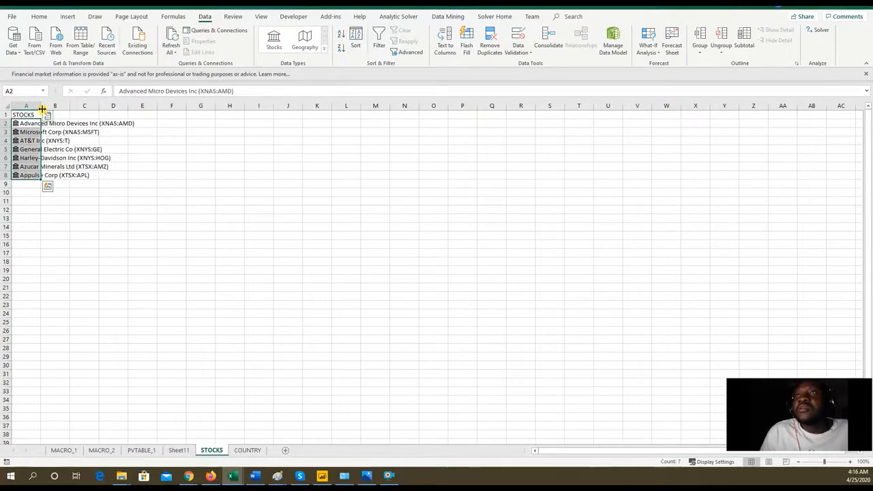
# Widen column A to fit the full stock names and inspect the converted APL entry in cell A8
pyautogui.moveTo(42, 108); pyautogui.dragTo(125, 111)
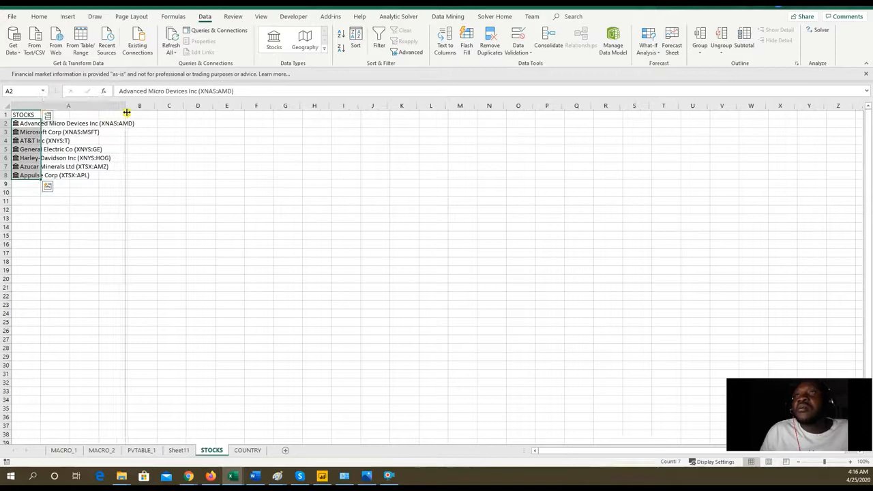
pyautogui.click(46, 175)
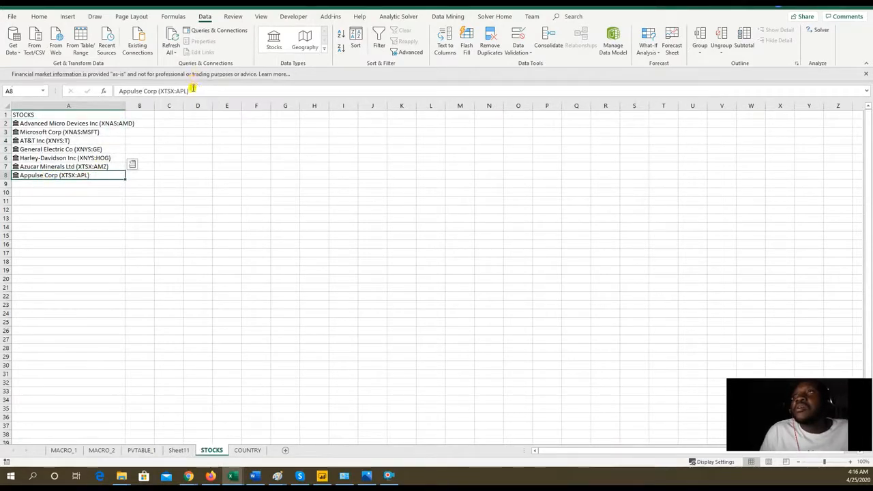
pyautogui.moveTo(192, 91); pyautogui.dragTo(123, 90)
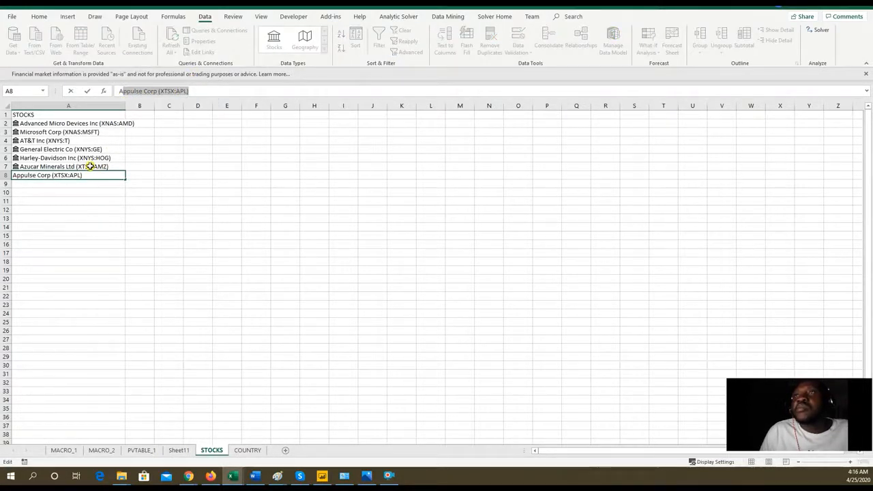
pyautogui.click(161, 165)
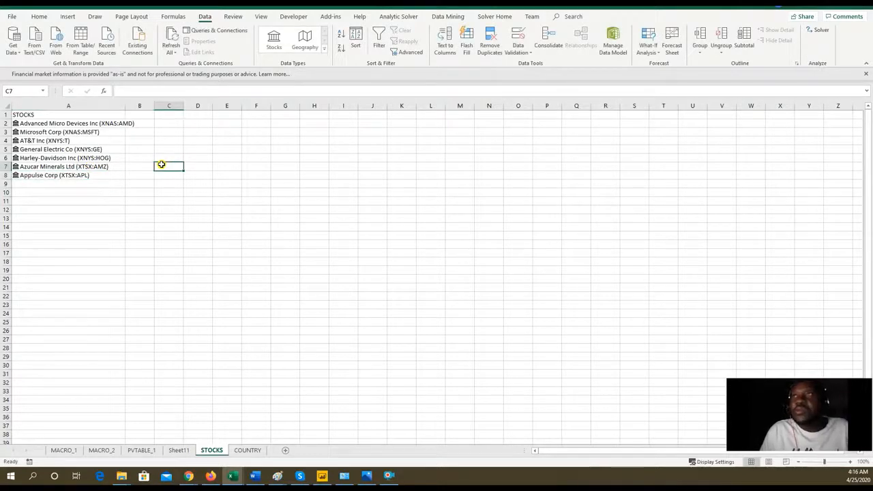
pyautogui.click(140, 182)
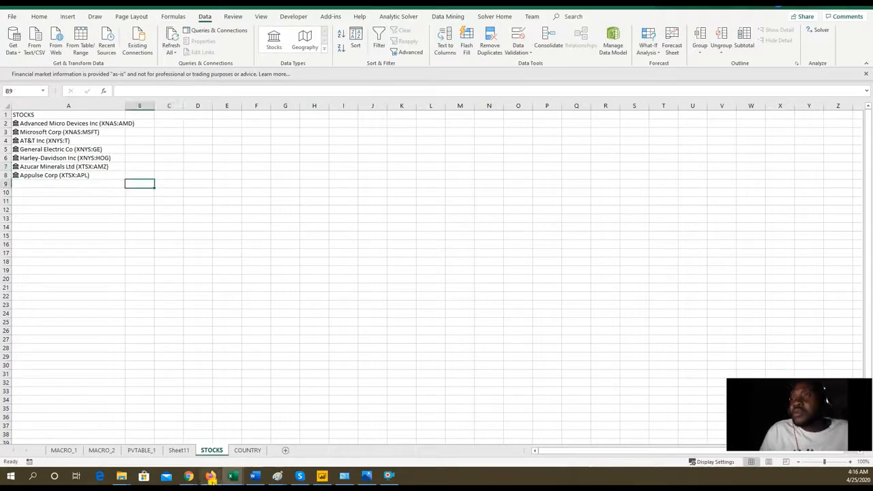
pyautogui.click(113, 244)
pyautogui.moveTo(125, 106); pyautogui.dragTo(157, 106)
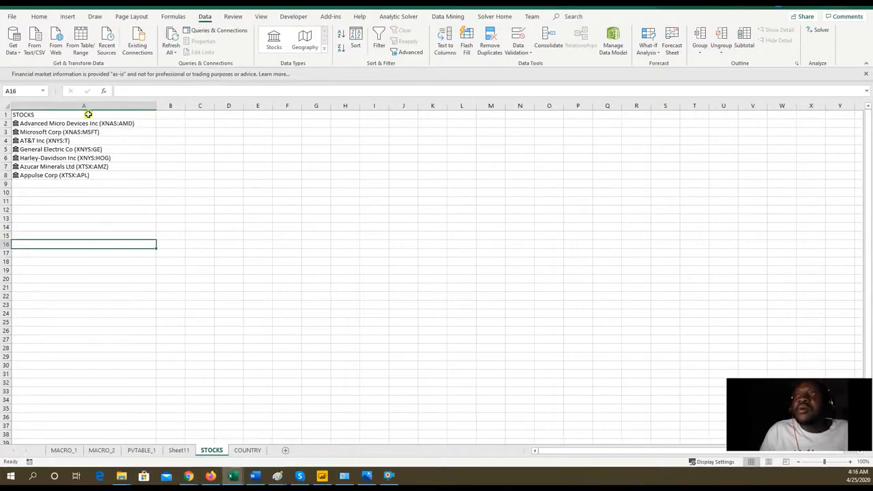
# Add the Employees field for all stocks in A2:A8 and widen column B
pyautogui.click(138, 123)
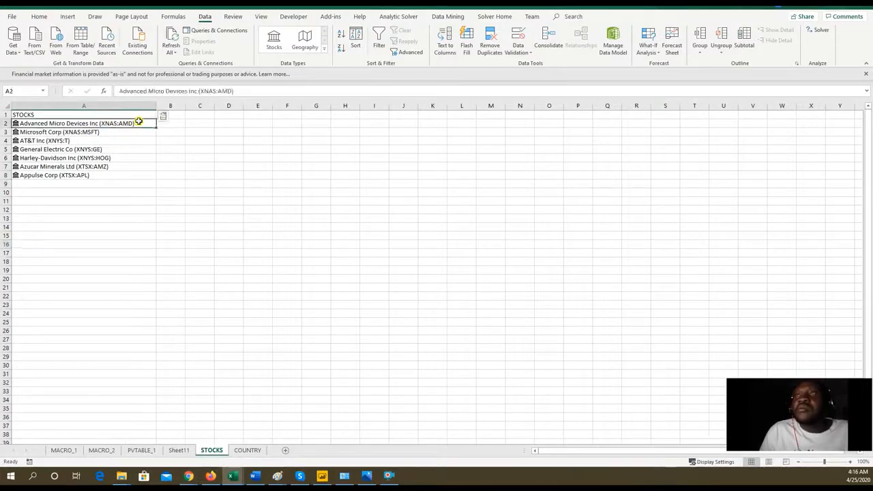
pyautogui.click(71, 133)
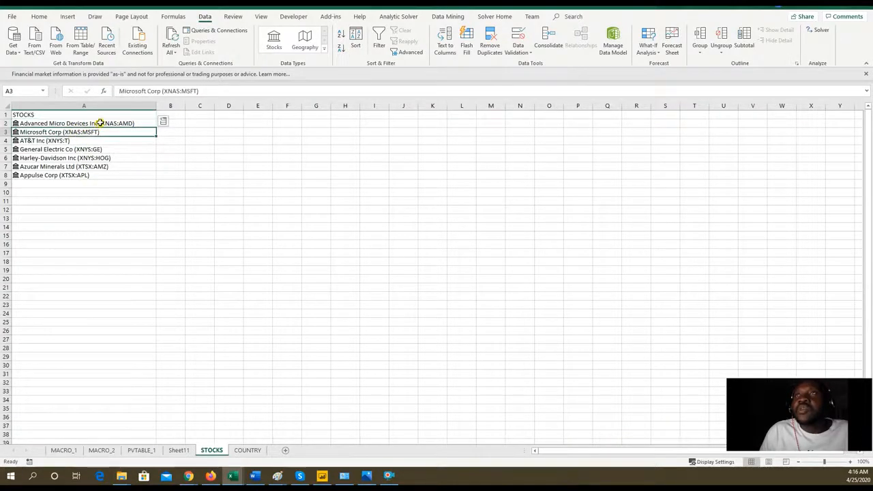
pyautogui.moveTo(100, 123); pyautogui.dragTo(98, 175)
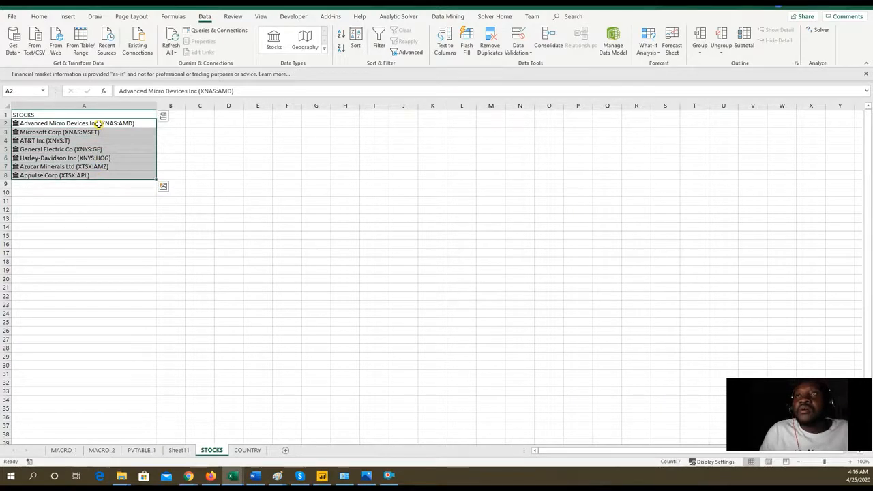
pyautogui.click(164, 118)
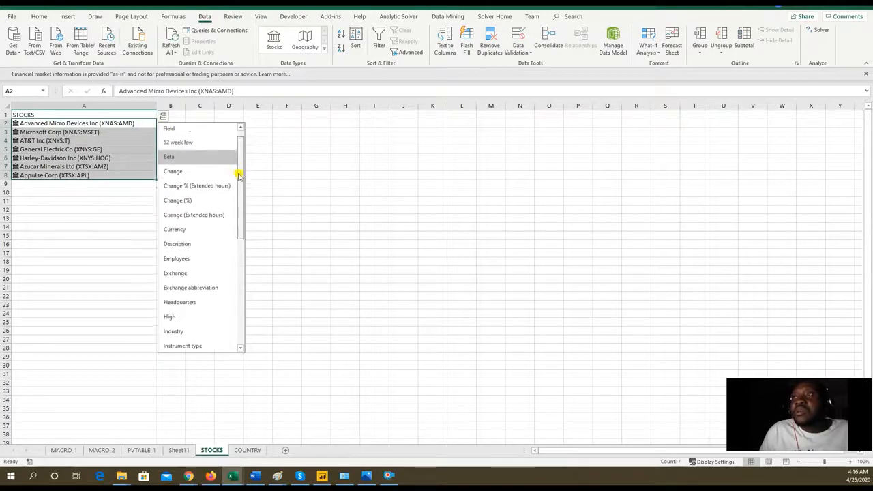
pyautogui.scroll(-1, 236, 171)
pyautogui.click(207, 226)
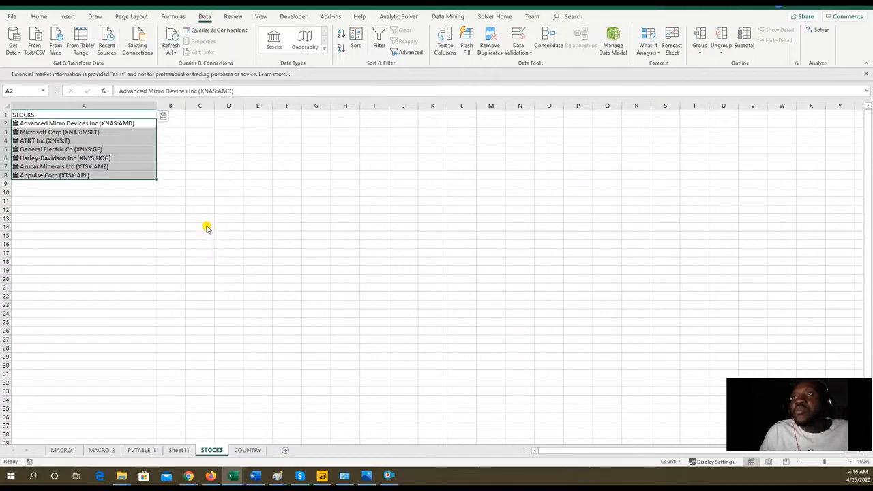
pyautogui.moveTo(184, 106); pyautogui.dragTo(217, 107)
pyautogui.click(216, 124)
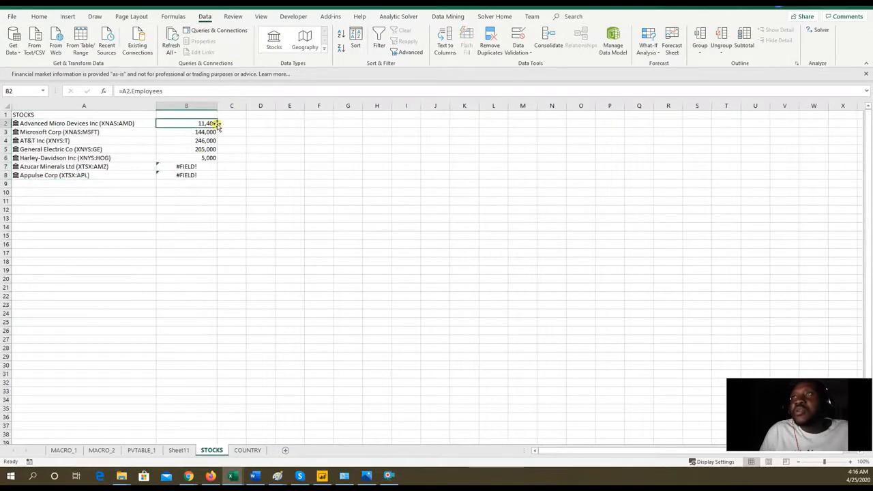
# Add the Currency field for only the Advanced Micro Devices stock in cell A2
pyautogui.click(146, 122)
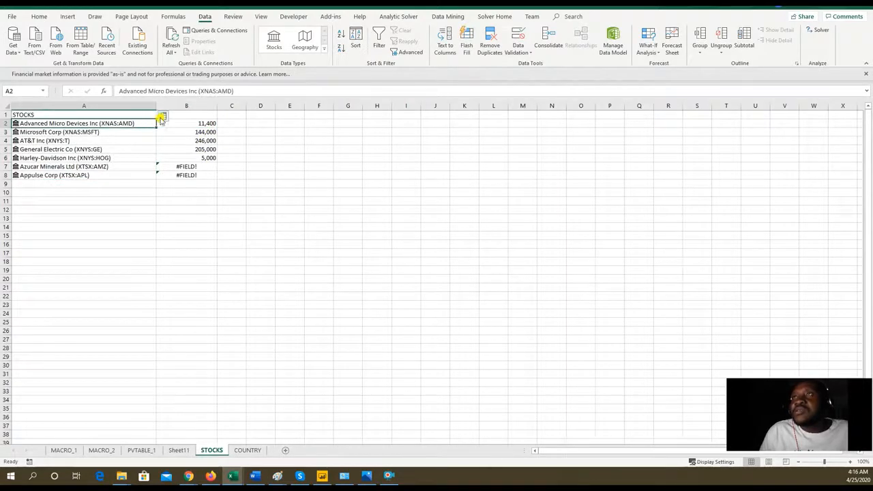
pyautogui.click(162, 118)
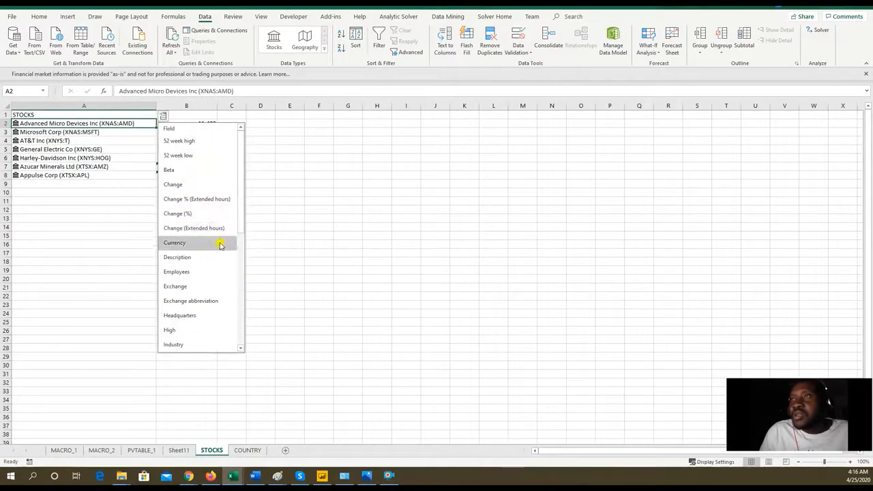
pyautogui.click(220, 245)
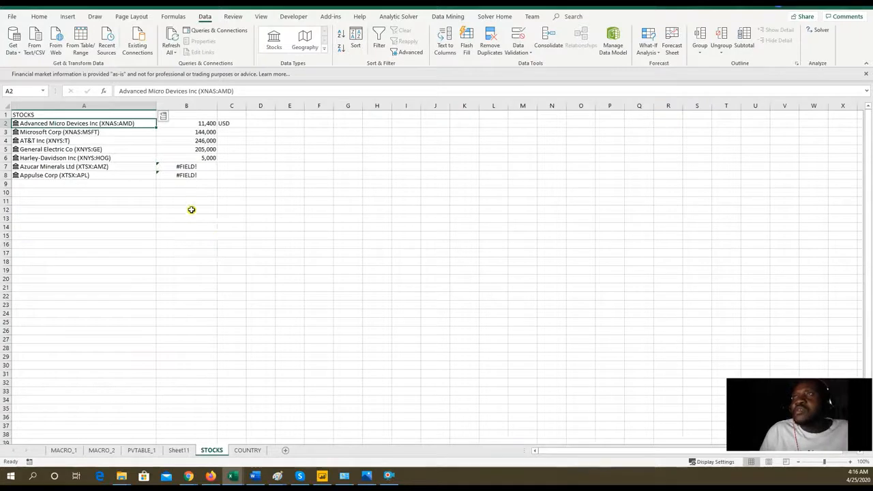
pyautogui.click(163, 116)
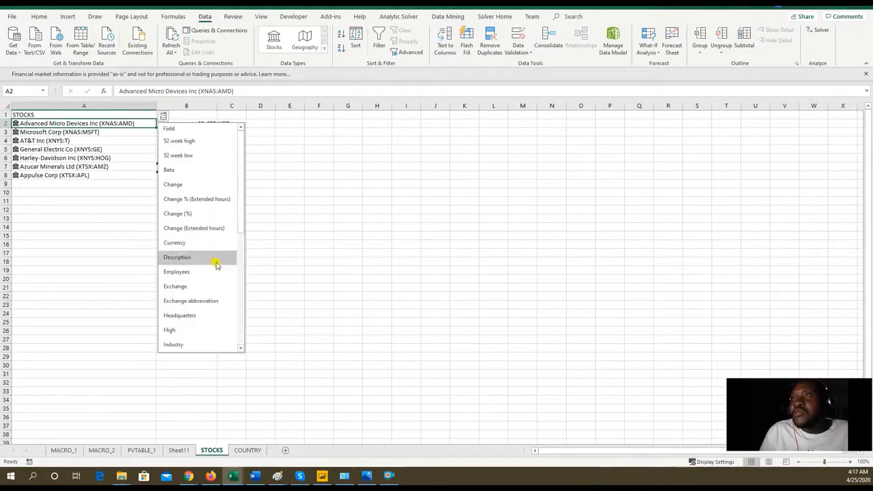
pyautogui.click(154, 218)
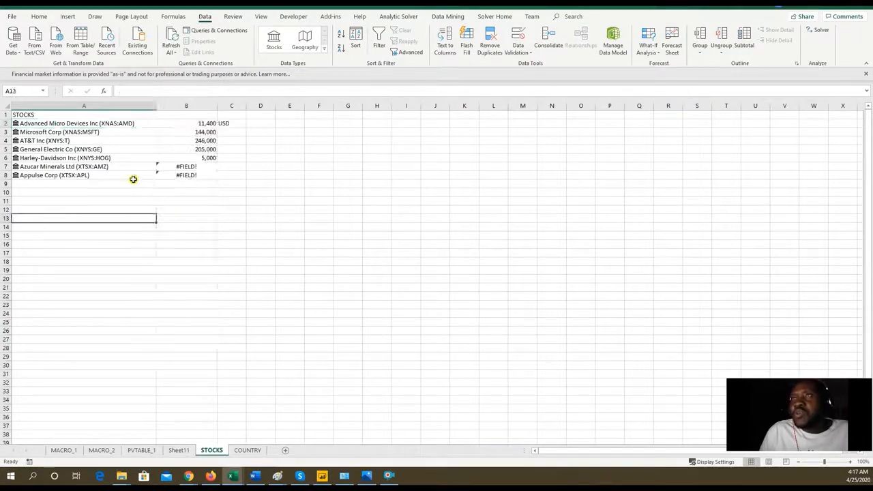
# Add the Currency field for all stocks in A2:A8
pyautogui.moveTo(134, 176); pyautogui.dragTo(140, 123)
pyautogui.click(164, 118)
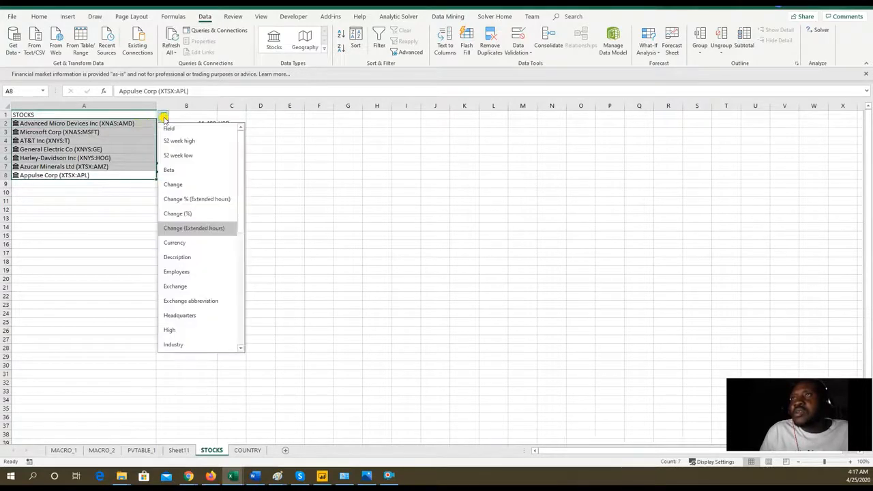
pyautogui.click(198, 242)
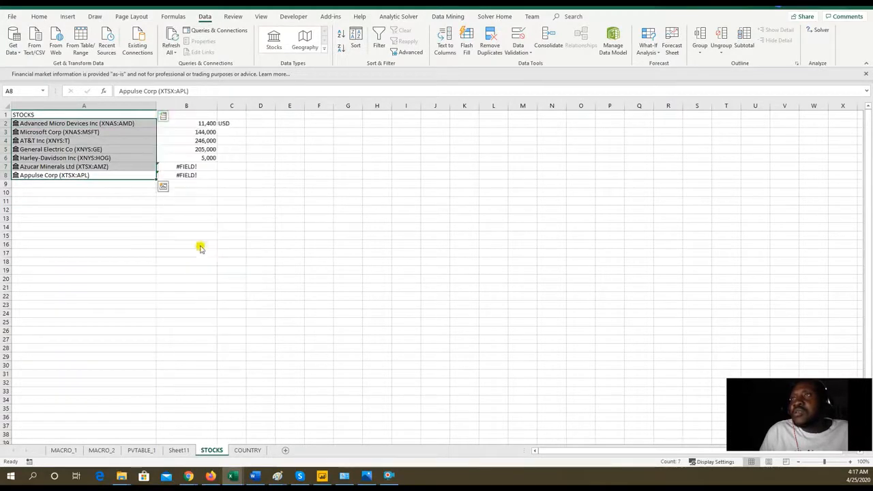
# Delete column C, which holds the single currency entry for Advanced Micro Devices
pyautogui.click(232, 106)
pyautogui.rightClick(232, 106)
pyautogui.click(251, 180)
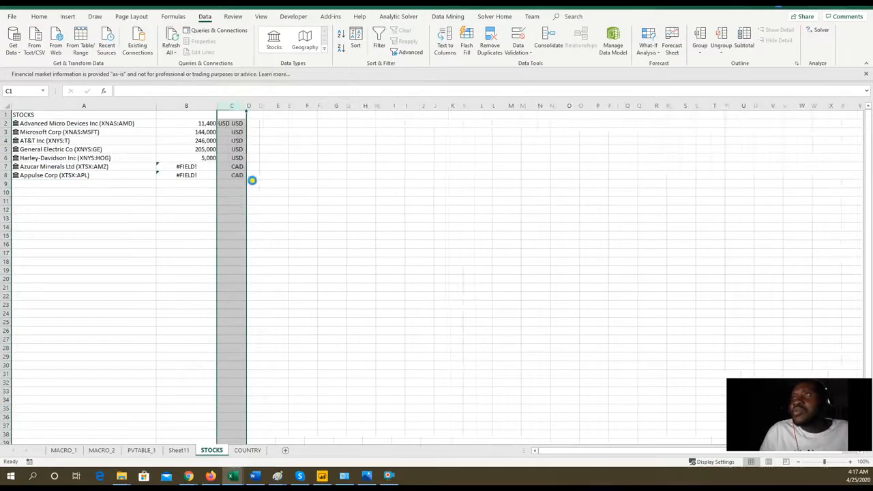
# Add the Previous close field for all stocks in A2:A8
pyautogui.moveTo(145, 123); pyautogui.dragTo(143, 177)
pyautogui.click(164, 119)
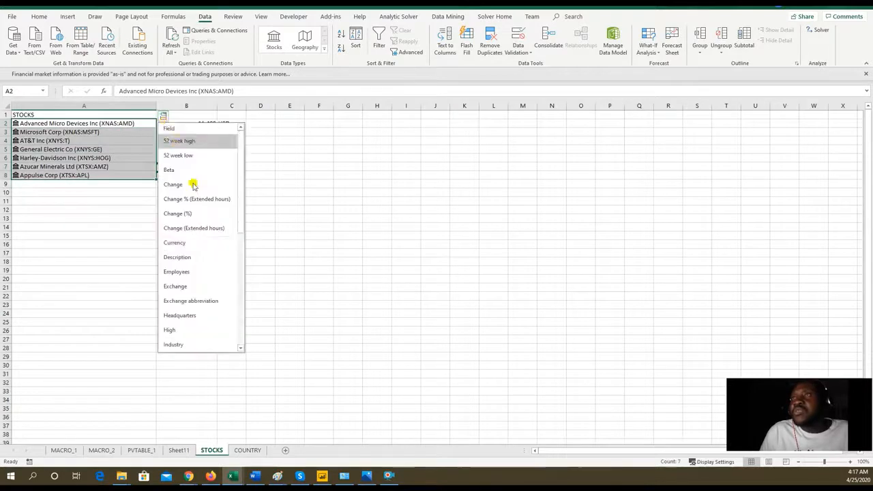
pyautogui.moveTo(241, 233); pyautogui.dragTo(242, 329)
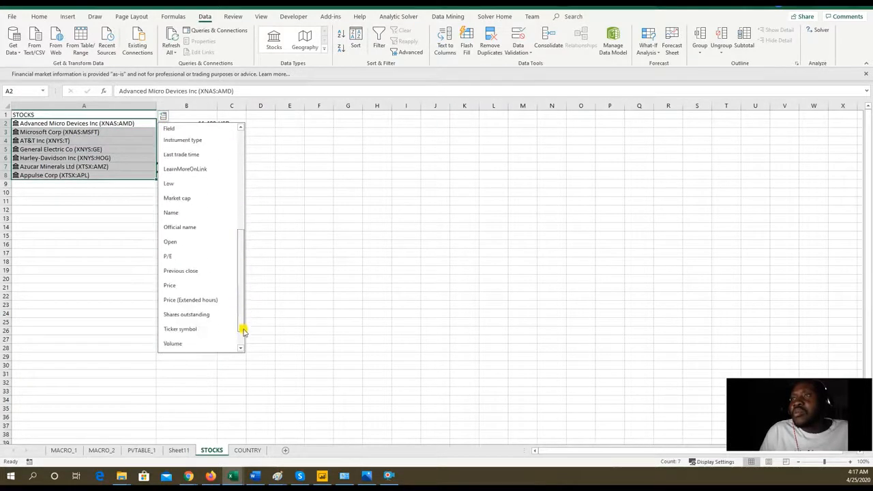
pyautogui.click(203, 273)
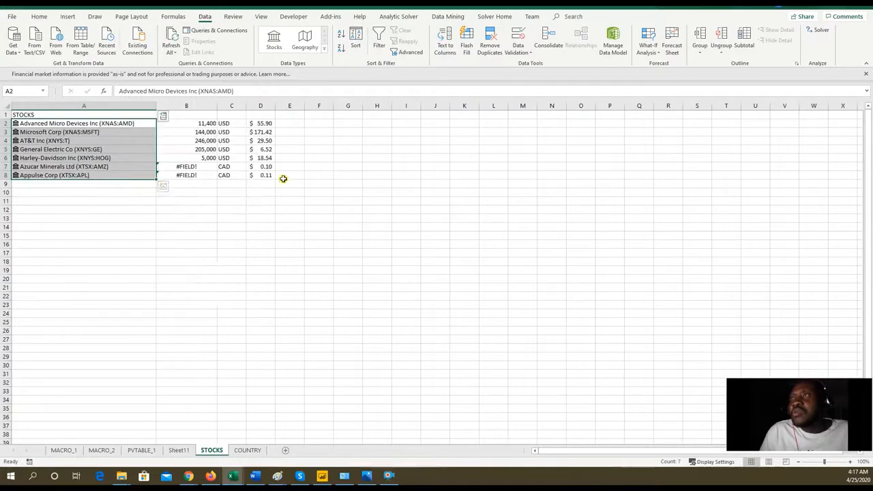
# Add the Volume average field for all stocks in A2:A8 and widen column E to fit the numbers
pyautogui.click(163, 117)
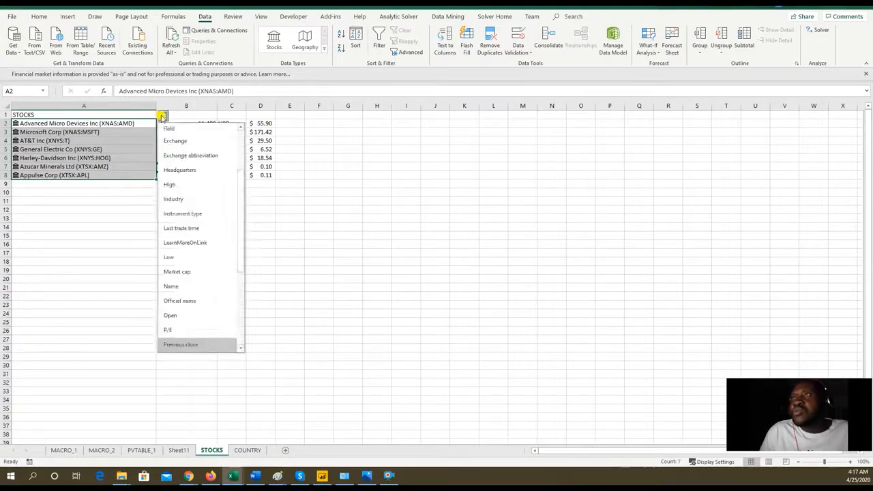
pyautogui.moveTo(242, 290); pyautogui.dragTo(243, 341)
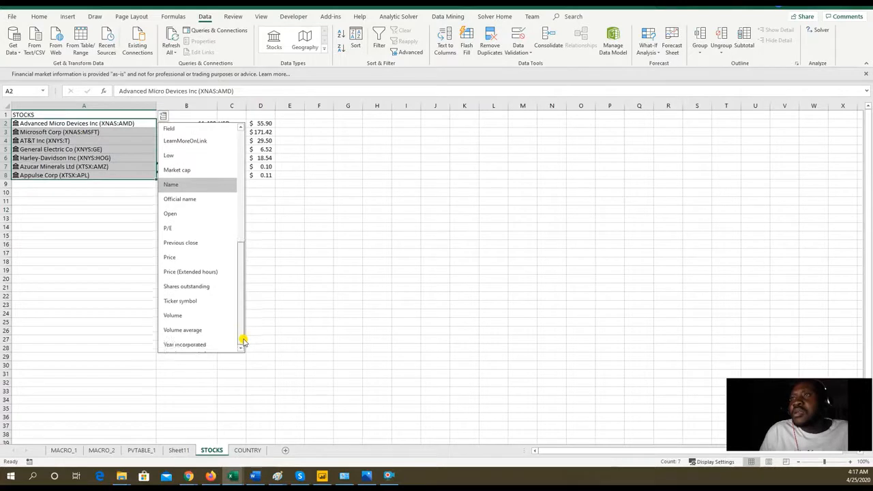
pyautogui.click(208, 330)
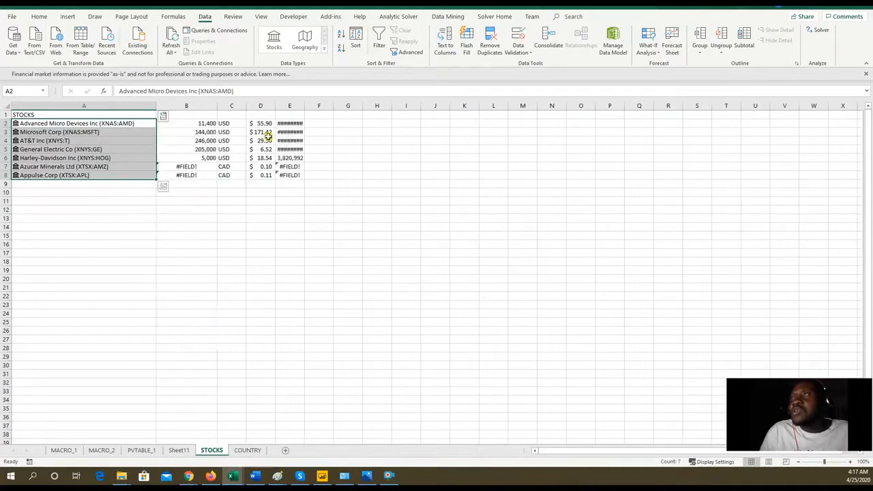
pyautogui.moveTo(301, 111); pyautogui.dragTo(337, 110)
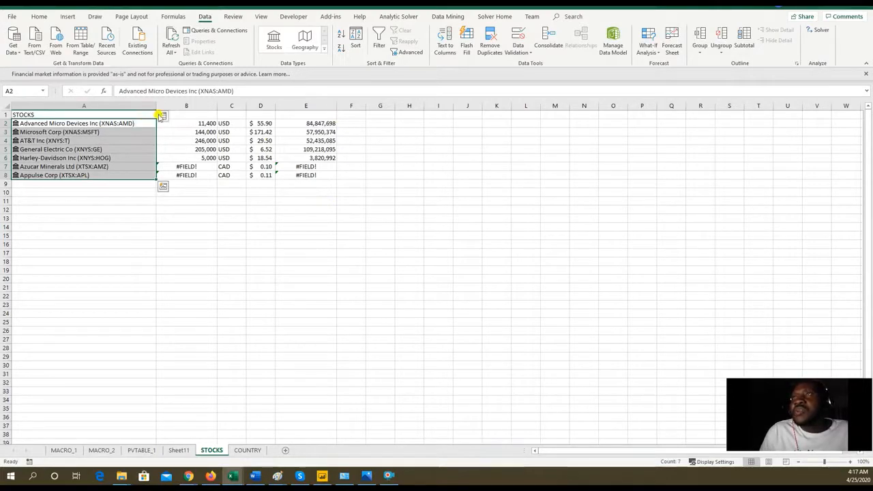
# Add the Price field for all stocks in A2:A8 and widen column F
pyautogui.click(163, 116)
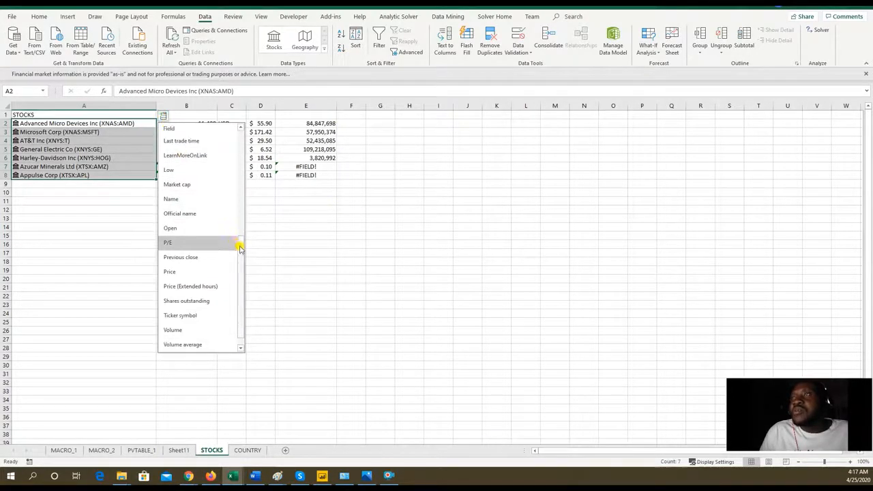
pyautogui.click(217, 272)
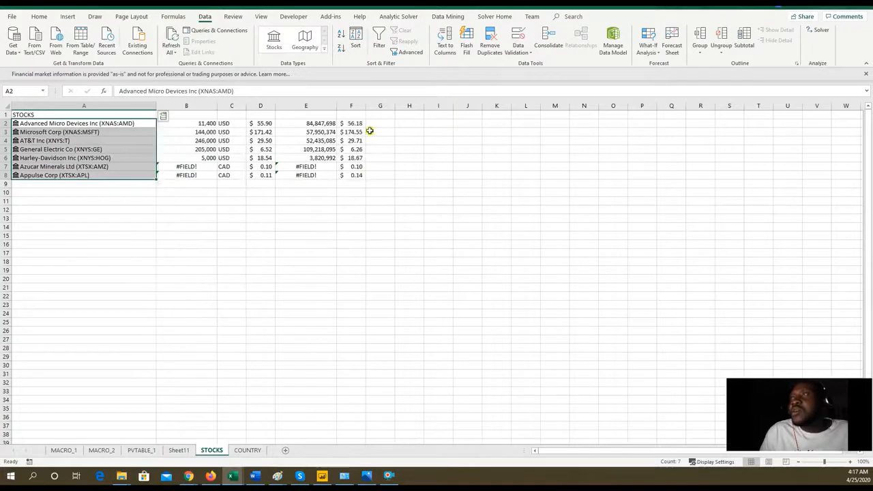
pyautogui.moveTo(366, 112); pyautogui.dragTo(383, 107)
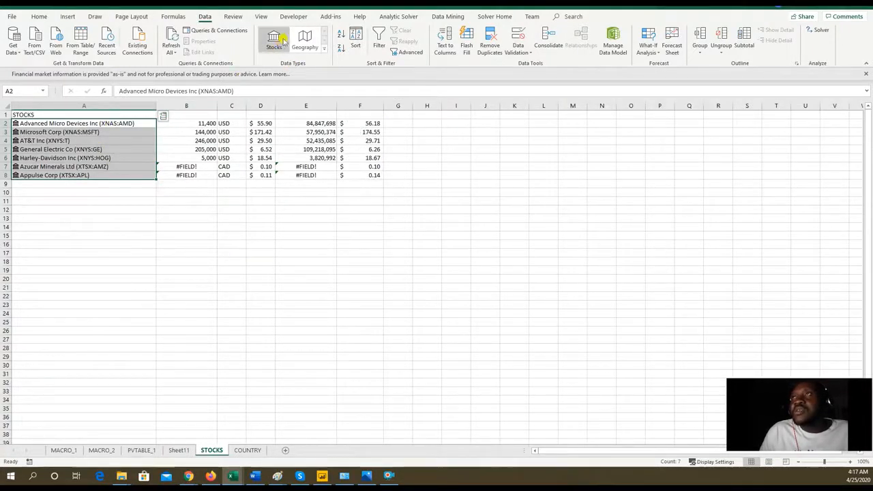
# Examine the empty header cells B1:F1 and the full list of data fields available for the stocks in A2:A8
pyautogui.click(211, 213)
pyautogui.moveTo(183, 118); pyautogui.dragTo(371, 116)
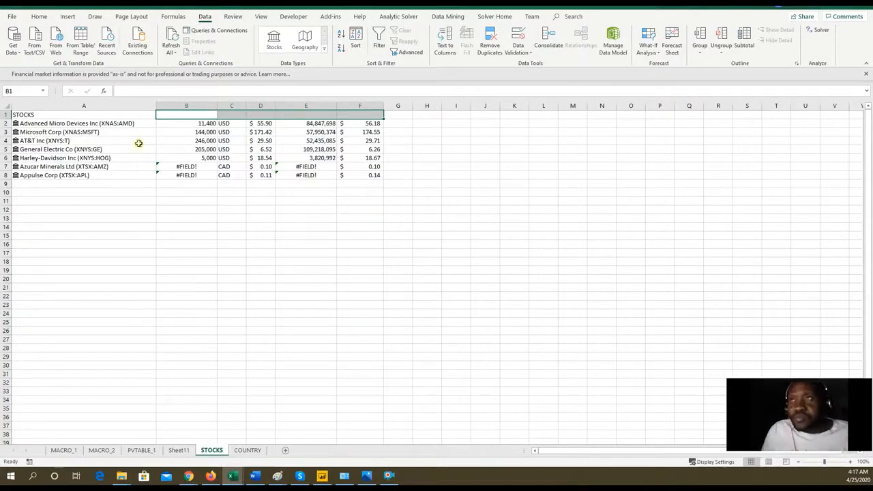
pyautogui.moveTo(129, 124); pyautogui.dragTo(130, 175)
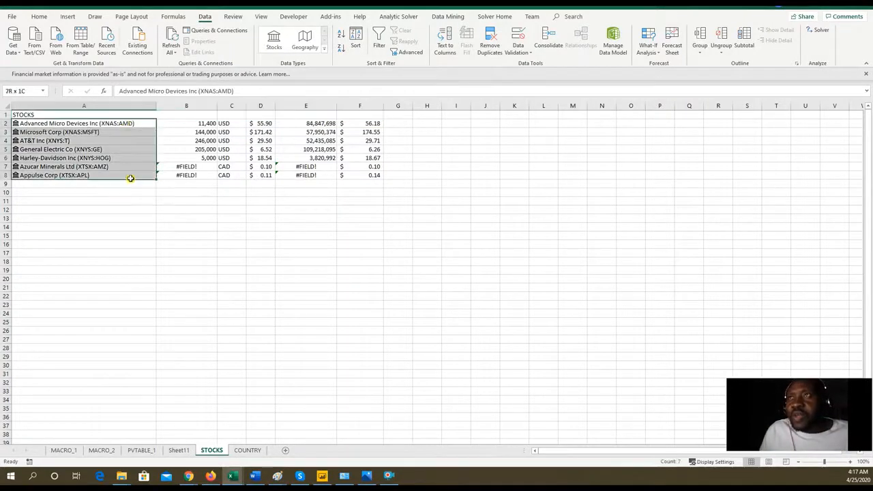
pyautogui.click(164, 118)
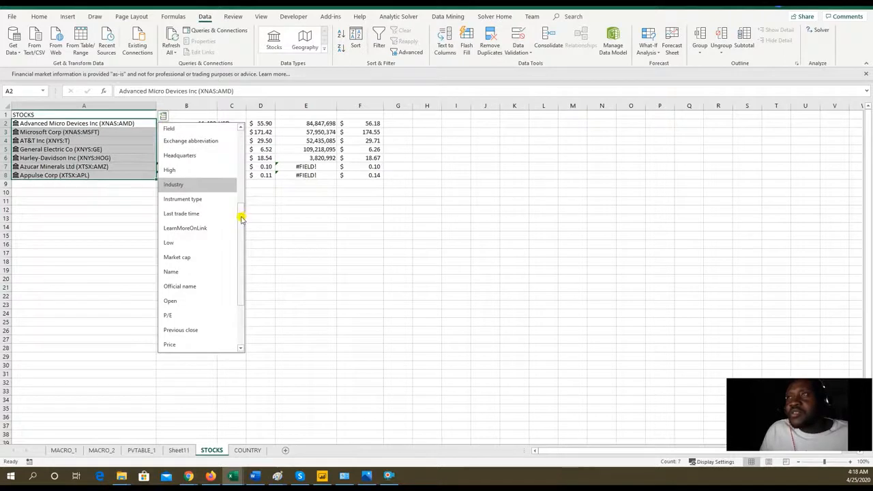
pyautogui.moveTo(241, 219); pyautogui.dragTo(240, 142)
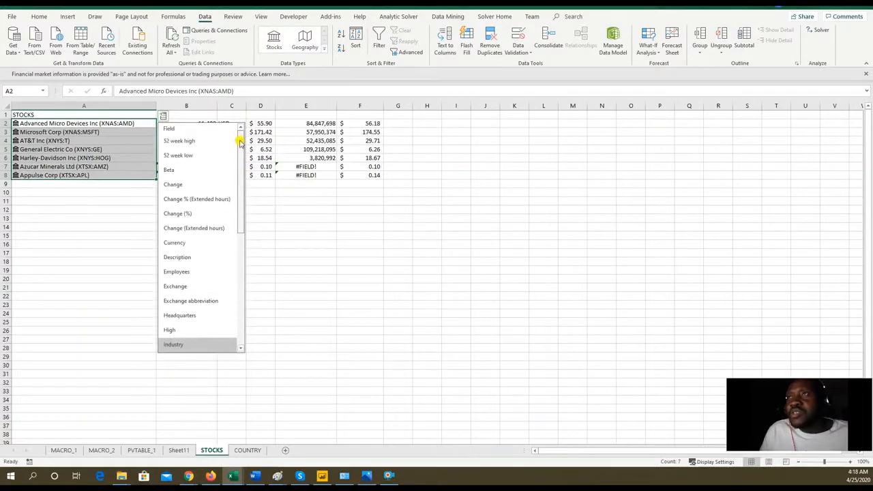
pyautogui.moveTo(240, 142); pyautogui.dragTo(242, 307)
# Switch to the NYSE Listings Directory in Chrome, examine the historic prices on the Apple Inc (AAPL) quote page, and return to Excel
pyautogui.click(192, 478)
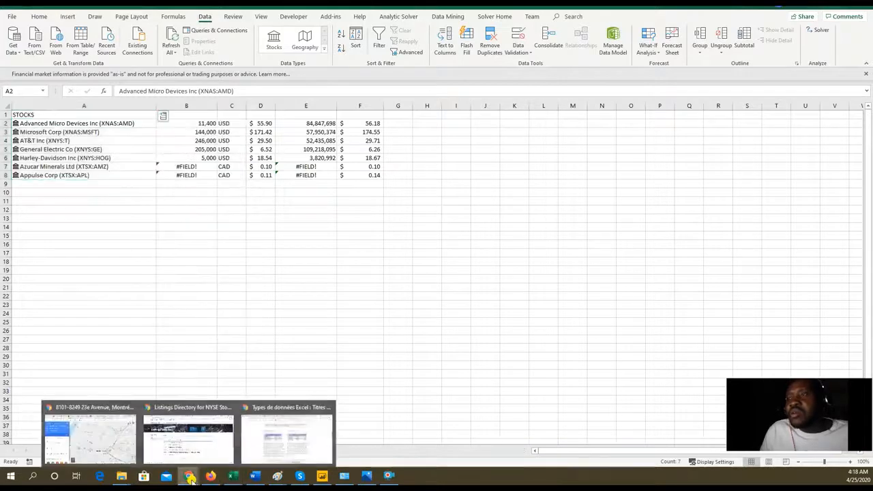
pyautogui.click(209, 445)
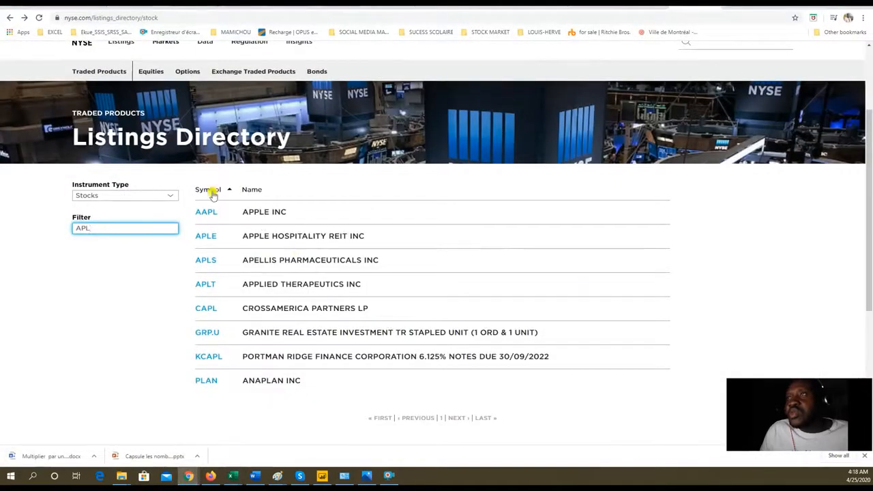
pyautogui.click(204, 212)
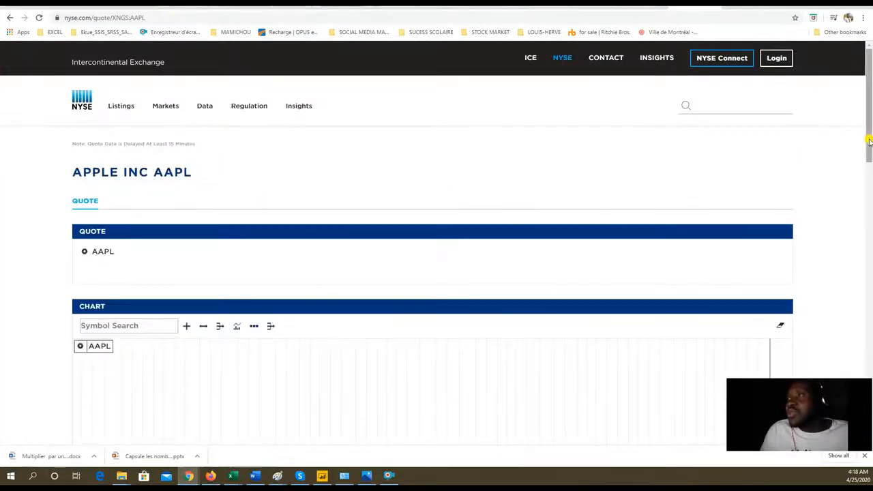
pyautogui.moveTo(870, 141); pyautogui.dragTo(870, 298)
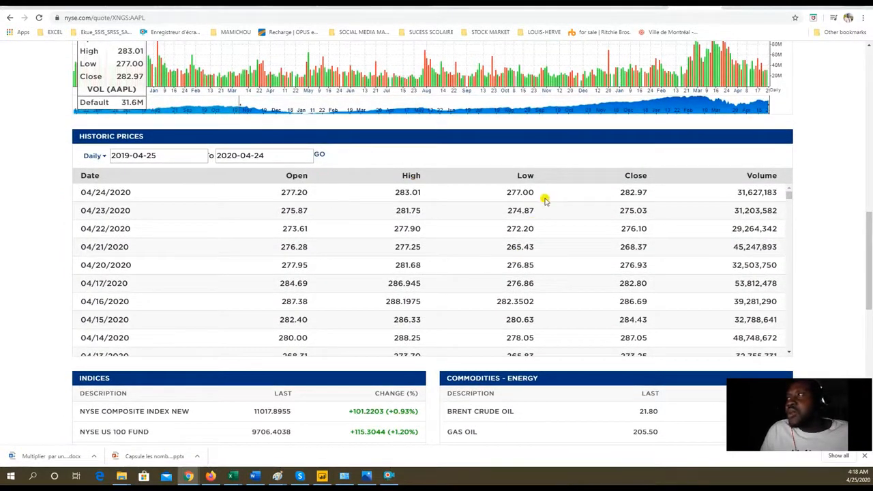
pyautogui.moveTo(791, 197); pyautogui.dragTo(834, 5)
pyautogui.click(822, 5)
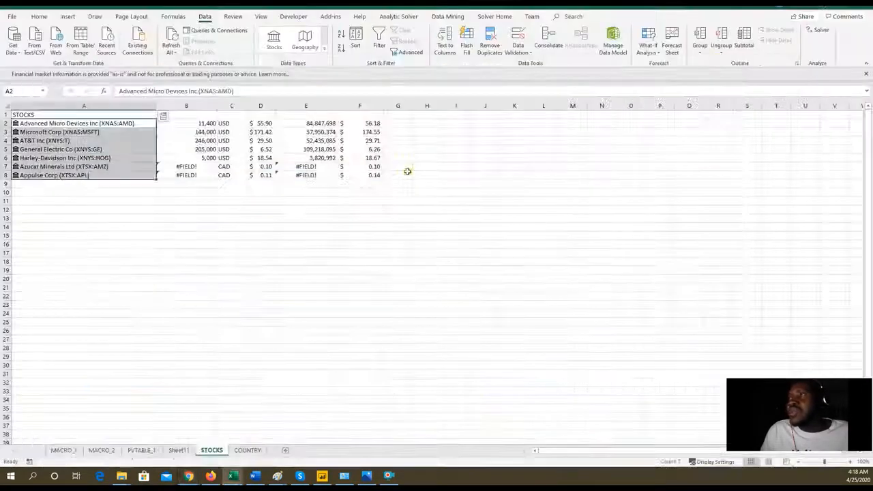
pyautogui.click(145, 195)
pyautogui.click(124, 123)
pyautogui.moveTo(124, 123); pyautogui.dragTo(120, 185)
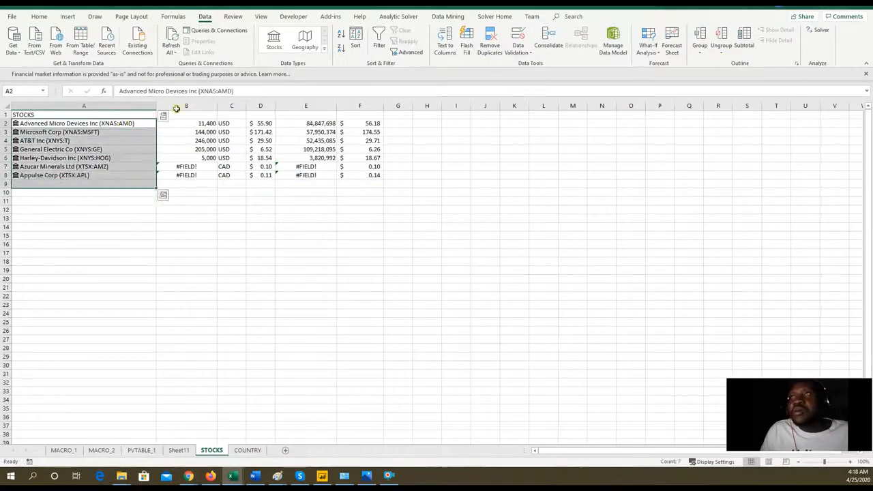
pyautogui.click(233, 257)
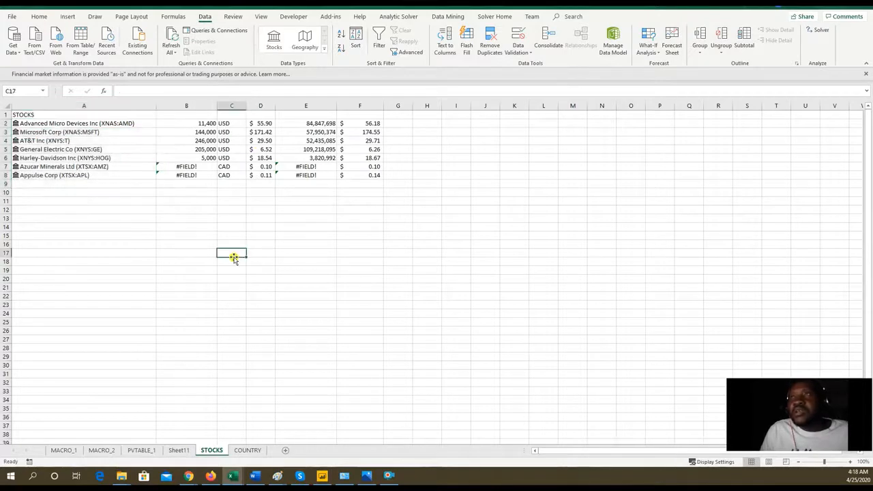
# On the COUNTRY sheet, widen column A and make the COUNTRIES header in A1 bold
pyautogui.click(246, 451)
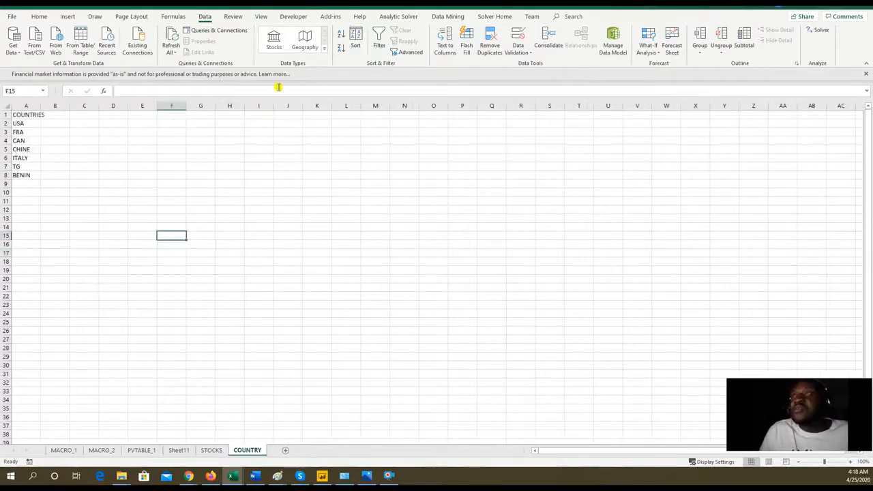
pyautogui.moveTo(40, 105); pyautogui.dragTo(58, 105)
pyautogui.click(51, 114)
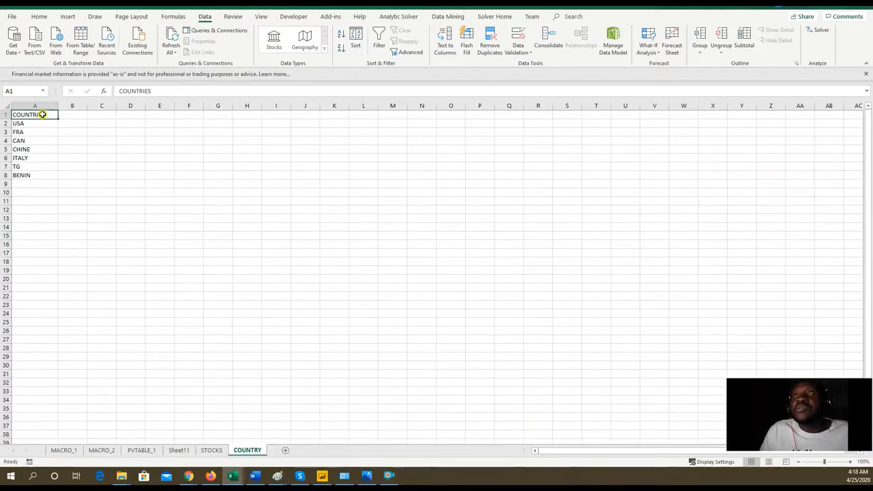
pyautogui.click(39, 17)
pyautogui.click(84, 49)
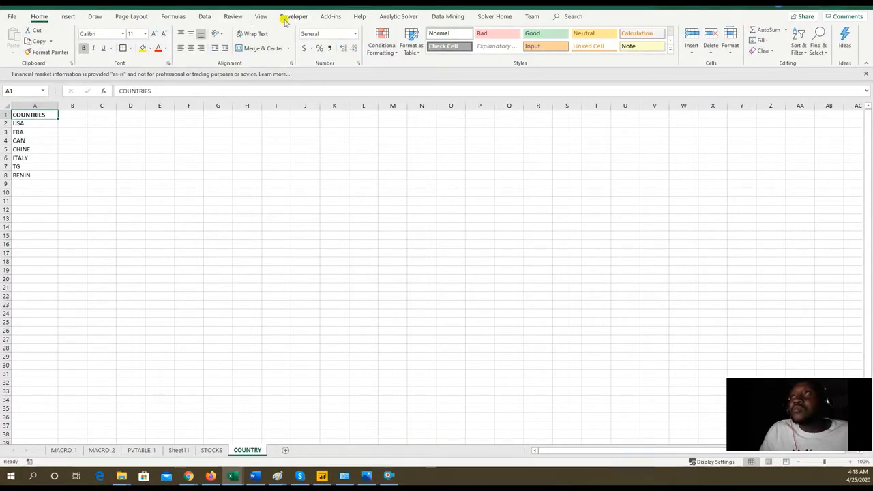
# Convert the country entries in A2:A8 to the Geography data type and widen column A to fit the names
pyautogui.click(205, 17)
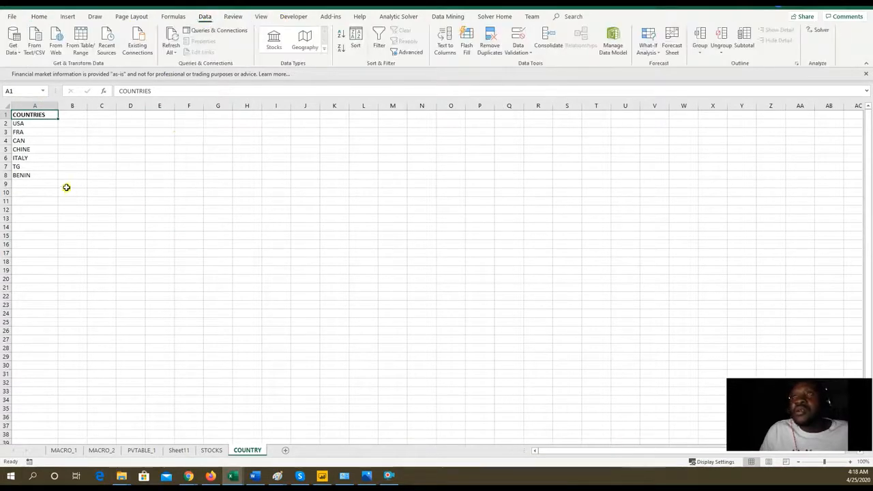
pyautogui.click(68, 184)
pyautogui.click(39, 123)
pyautogui.moveTo(39, 124); pyautogui.dragTo(32, 176)
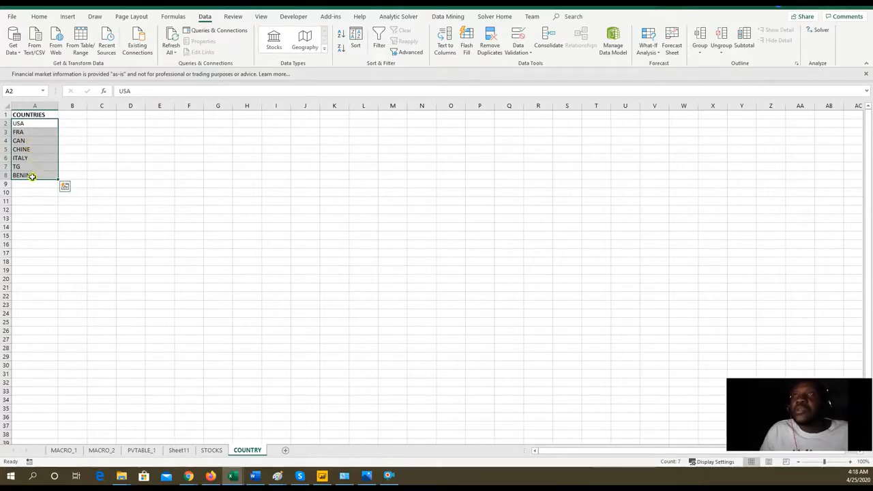
pyautogui.click(307, 43)
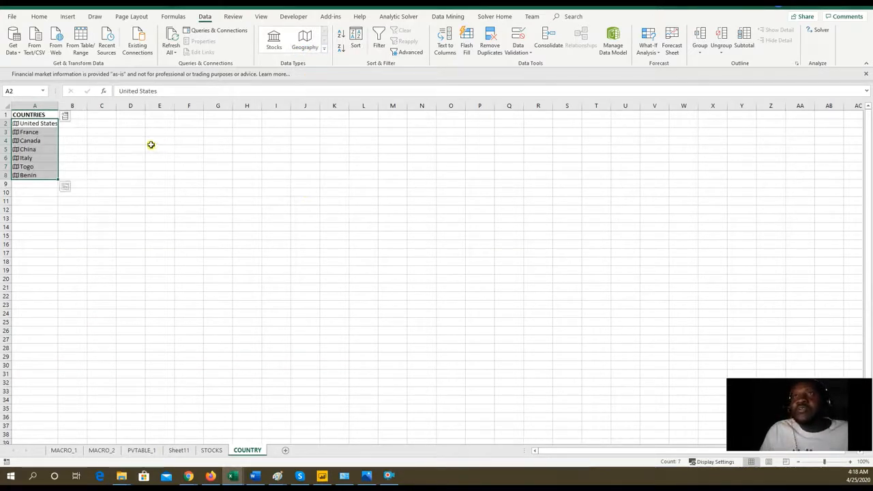
pyautogui.moveTo(60, 107); pyautogui.dragTo(80, 108)
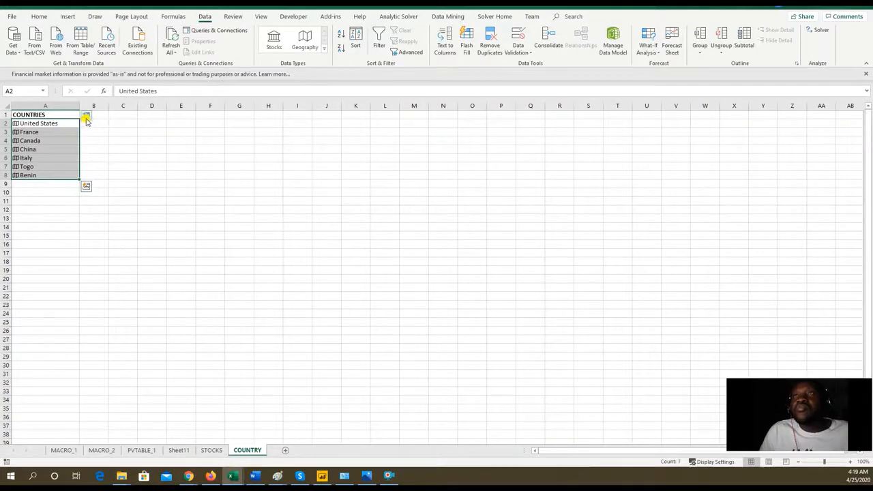
# Add the Area field for all countries in A2:A8 and widen column B
pyautogui.click(86, 118)
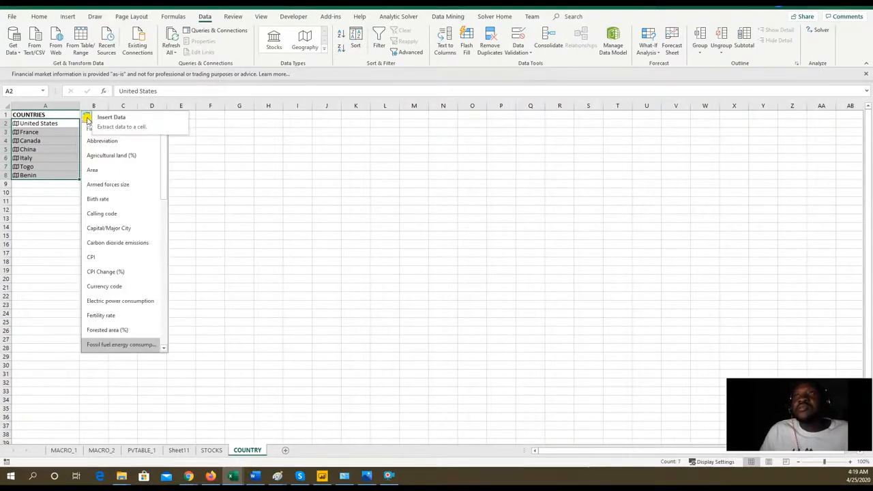
pyautogui.click(125, 171)
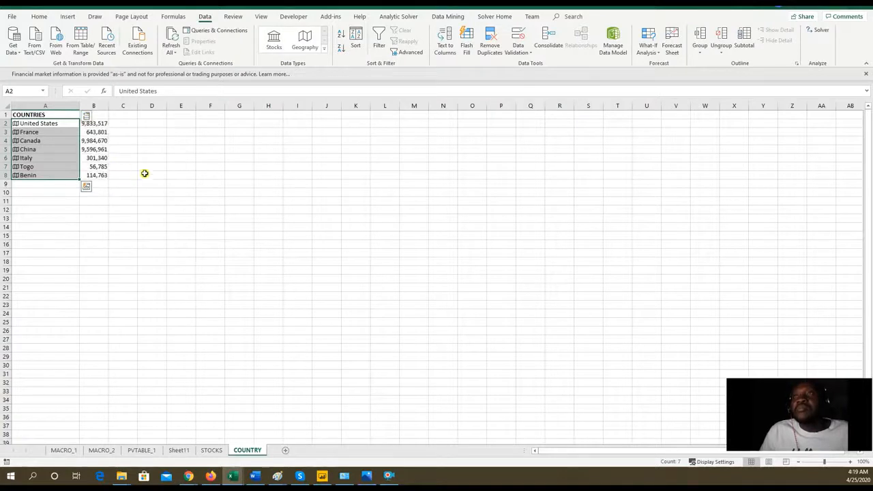
pyautogui.moveTo(109, 106); pyautogui.dragTo(137, 113)
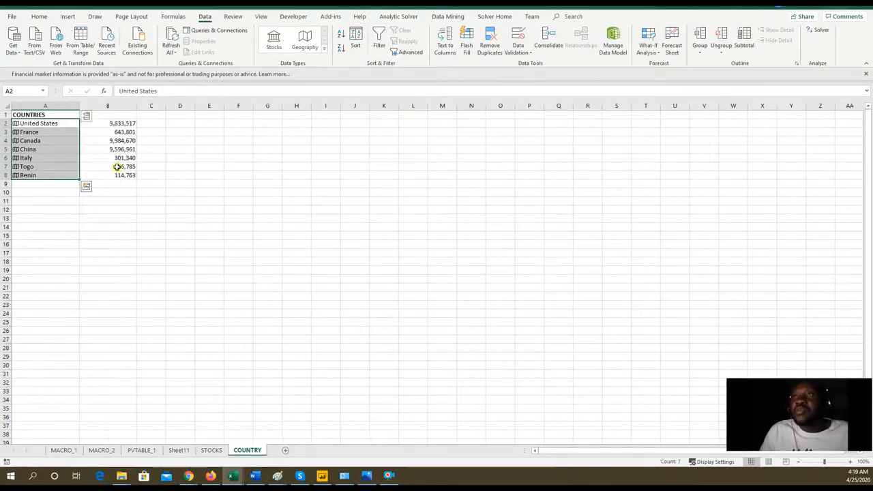
pyautogui.click(119, 168)
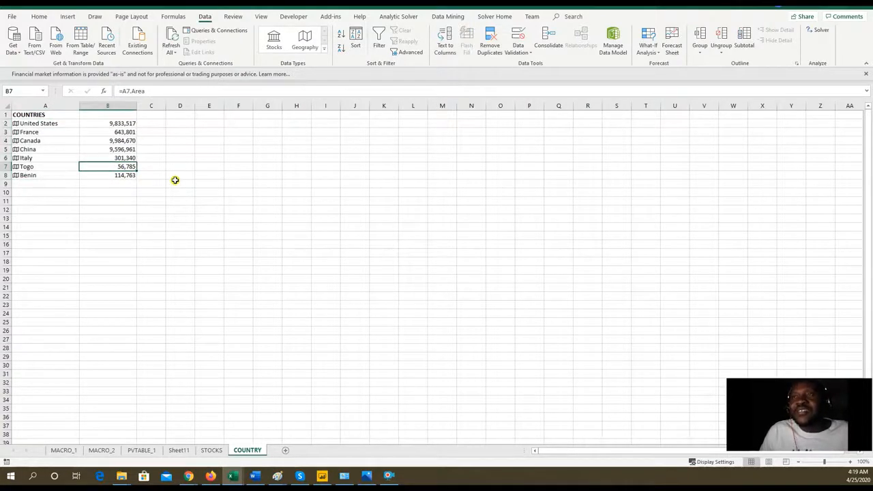
# Add the GDP field for all countries in A2:A8 and widen column C to fit the amounts
pyautogui.moveTo(64, 124); pyautogui.dragTo(64, 176)
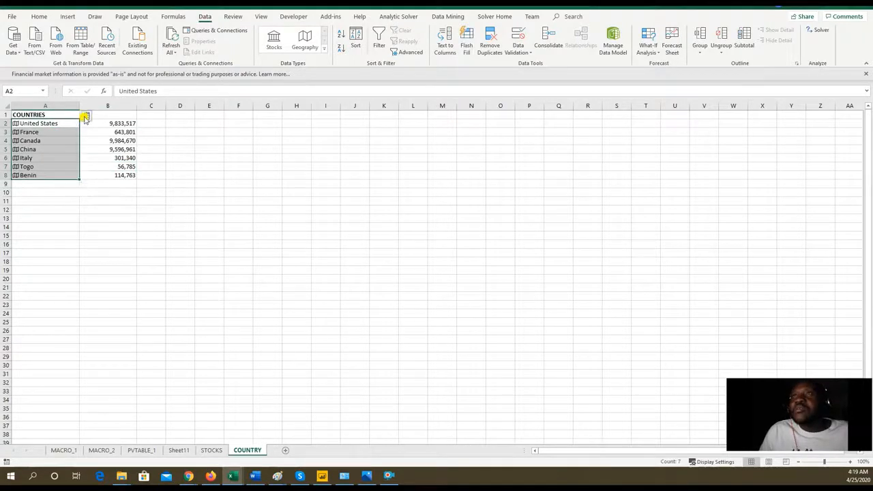
pyautogui.click(86, 116)
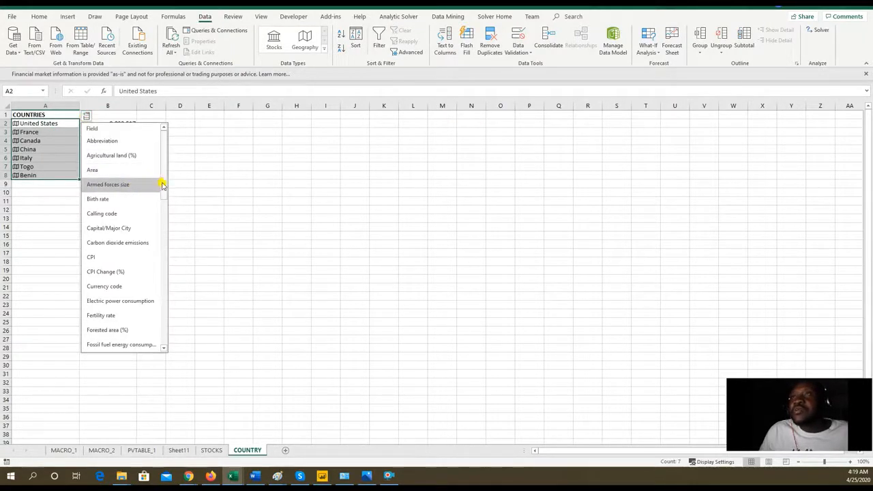
pyautogui.moveTo(162, 185); pyautogui.dragTo(166, 232)
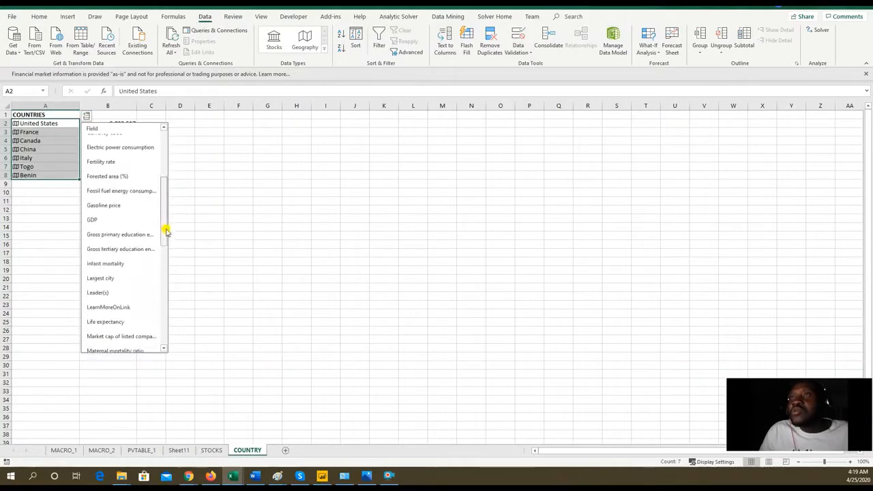
pyautogui.click(125, 219)
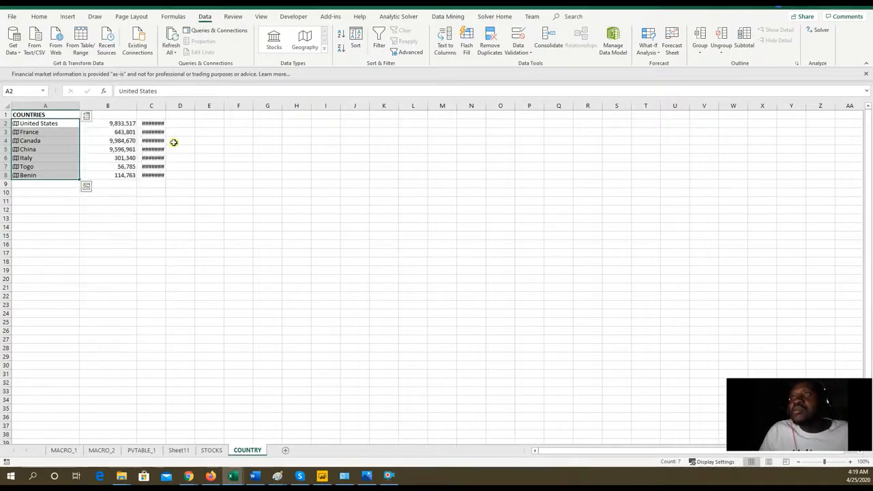
pyautogui.moveTo(165, 107); pyautogui.dragTo(212, 109)
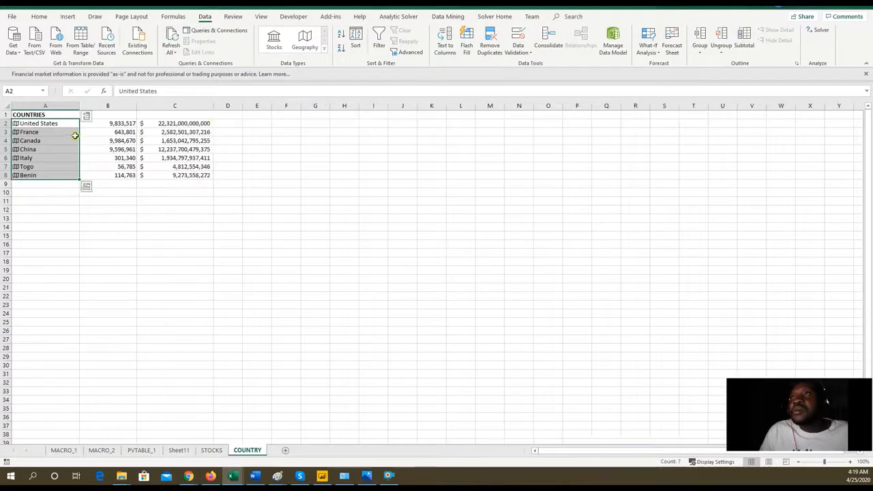
# Add the Minimum wage field for the countries in A2:A8 and slightly widen column D
pyautogui.moveTo(72, 123); pyautogui.dragTo(68, 181)
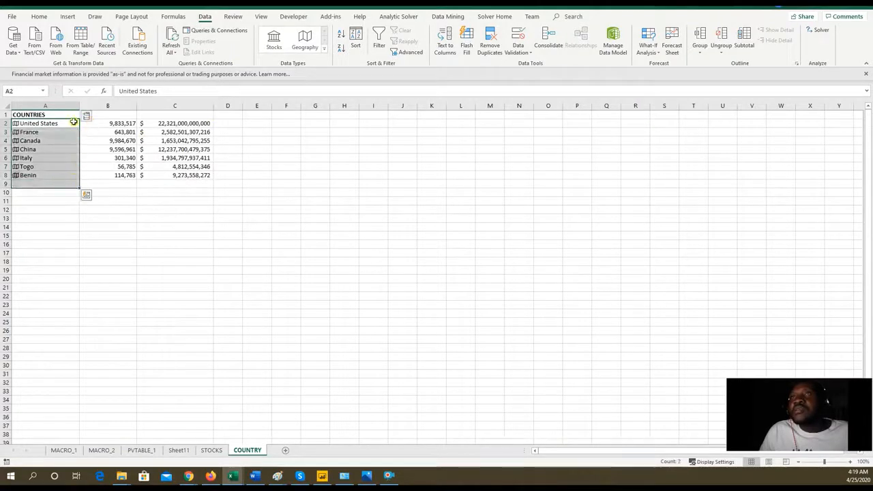
pyautogui.moveTo(61, 121); pyautogui.dragTo(64, 177)
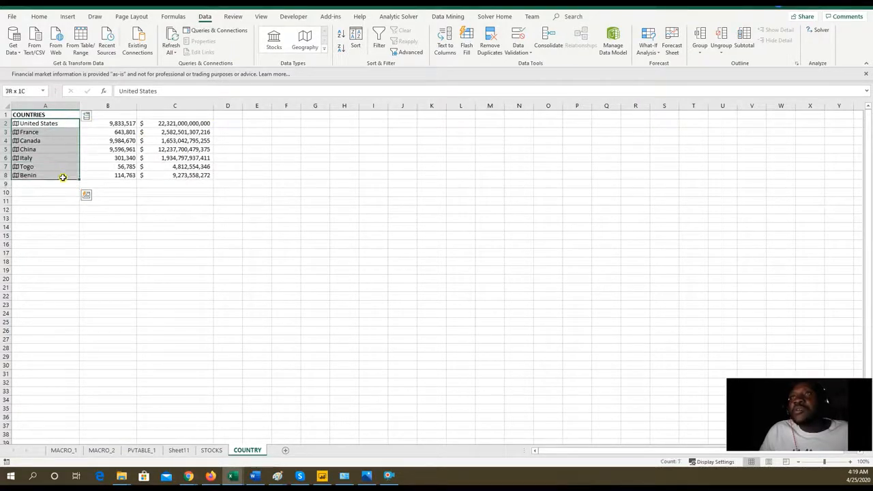
pyautogui.click(88, 117)
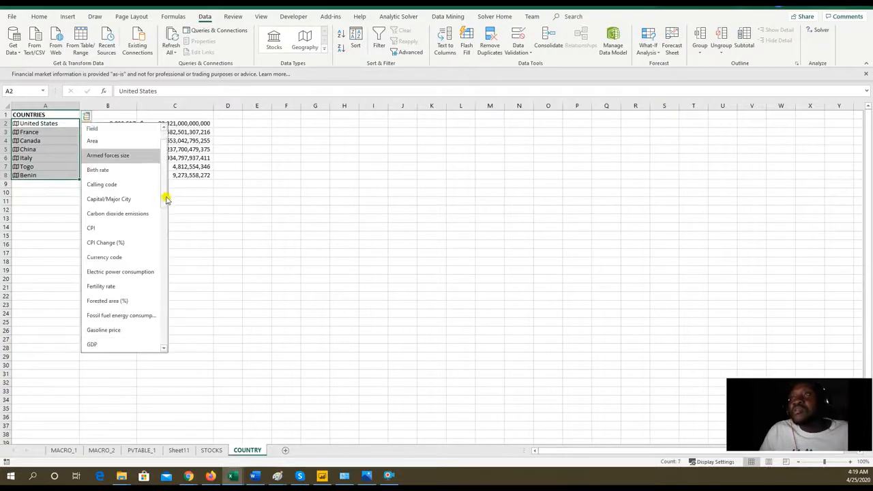
pyautogui.moveTo(166, 197); pyautogui.dragTo(163, 270)
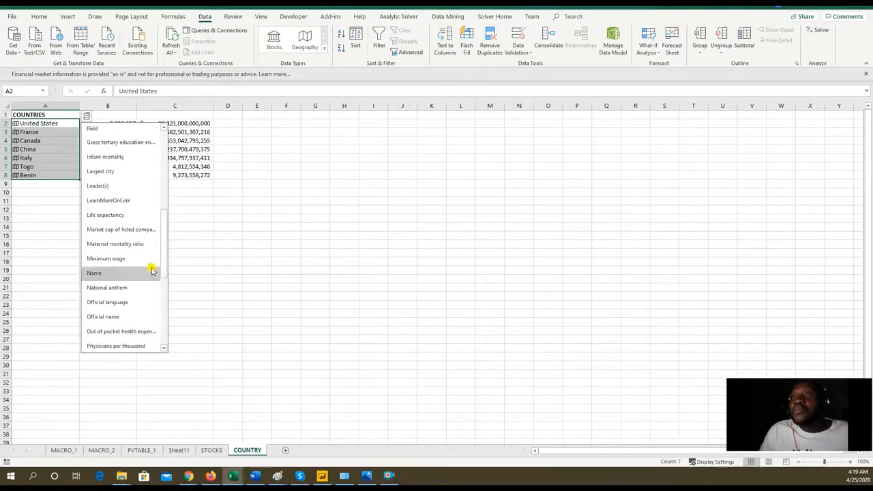
pyautogui.click(137, 259)
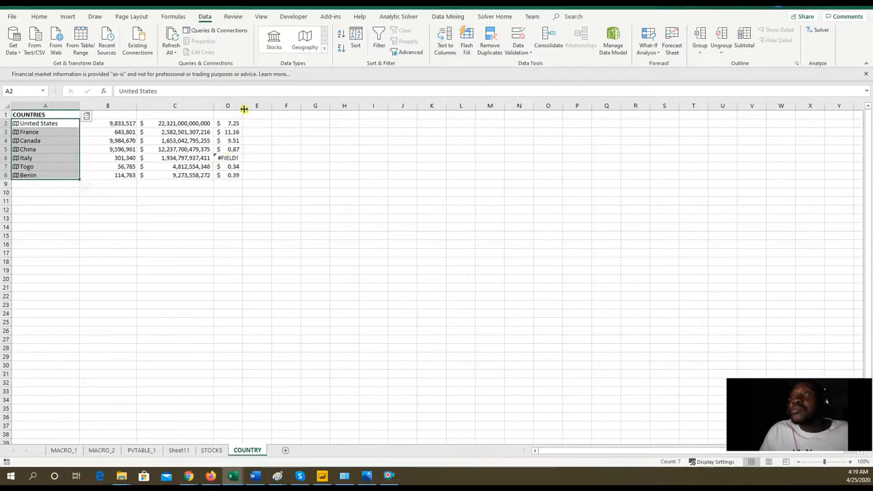
pyautogui.moveTo(244, 109); pyautogui.dragTo(262, 108)
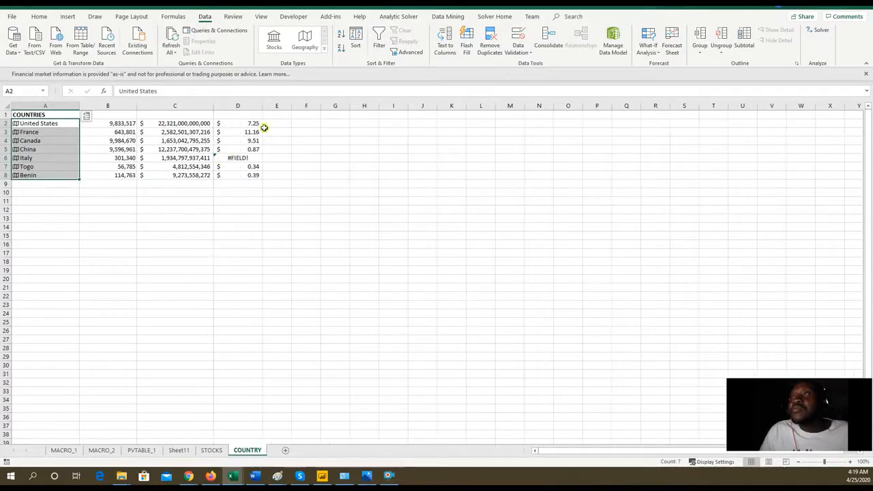
pyautogui.click(241, 169)
# Add the National anthem field for A2:A8 in a widened column E and inspect the formula in E7
pyautogui.moveTo(61, 123); pyautogui.dragTo(63, 176)
pyautogui.click(86, 116)
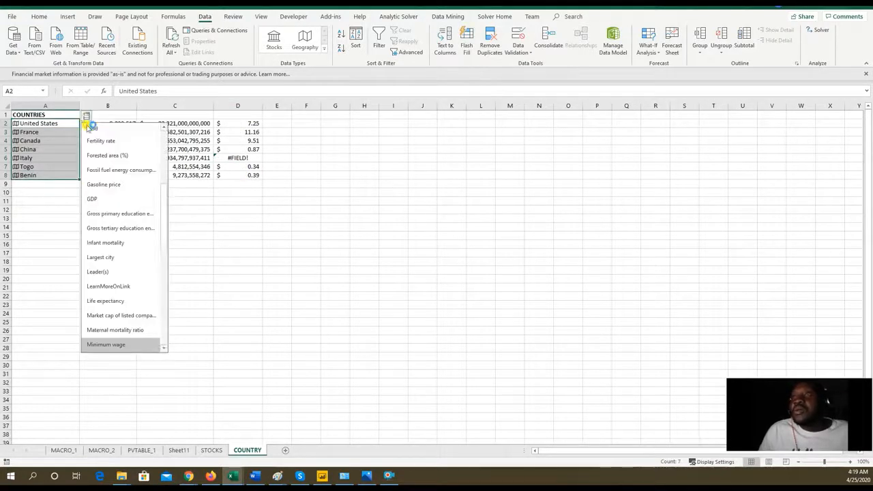
pyautogui.moveTo(162, 228); pyautogui.dragTo(169, 274)
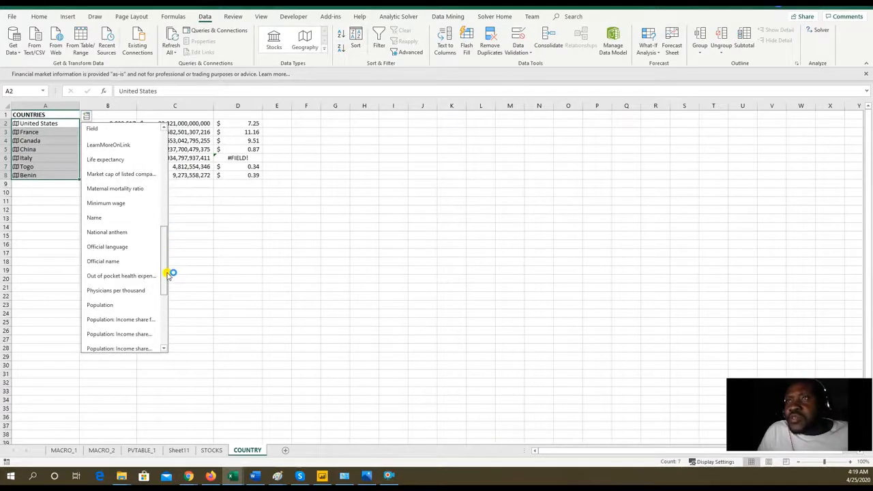
pyautogui.click(126, 232)
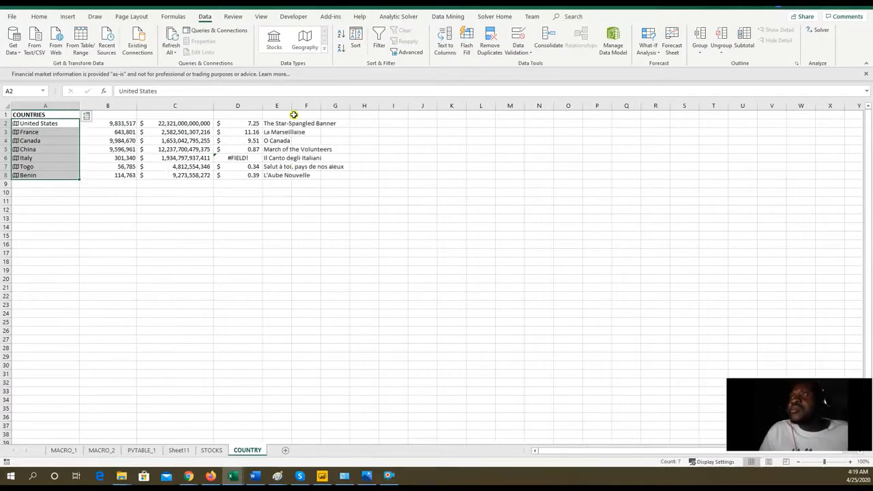
pyautogui.moveTo(291, 109); pyautogui.dragTo(354, 111)
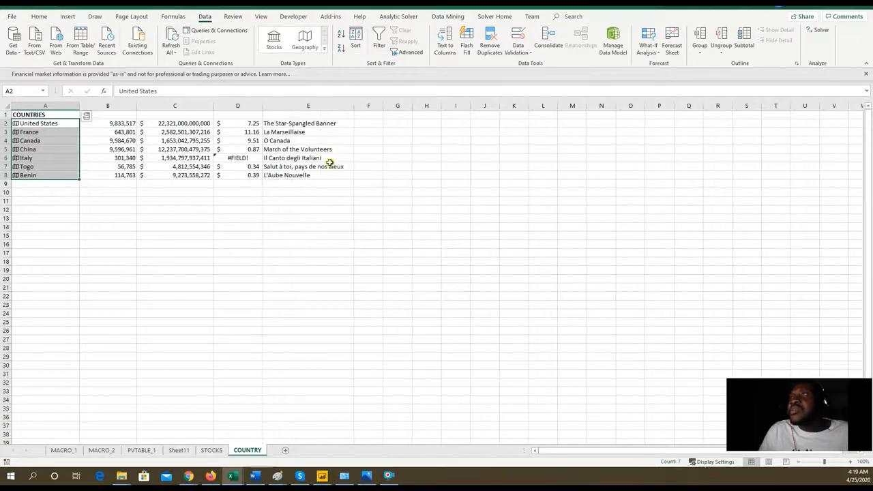
pyautogui.click(302, 166)
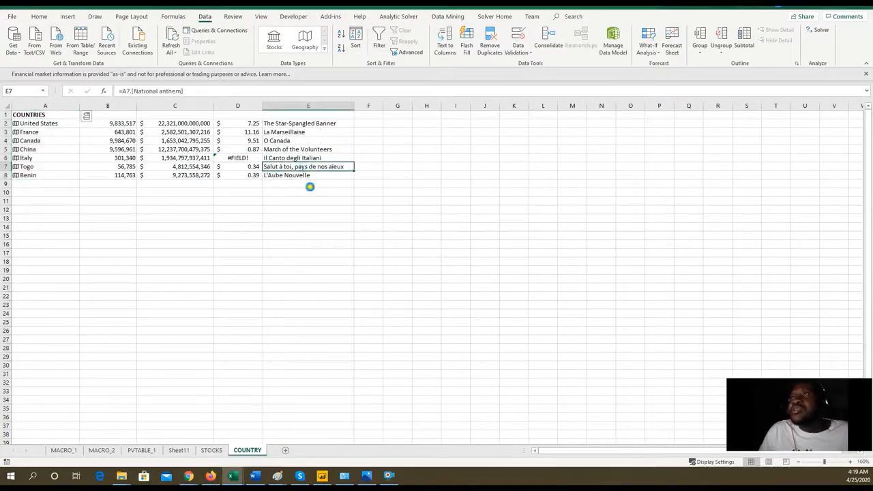
pyautogui.press('F2')
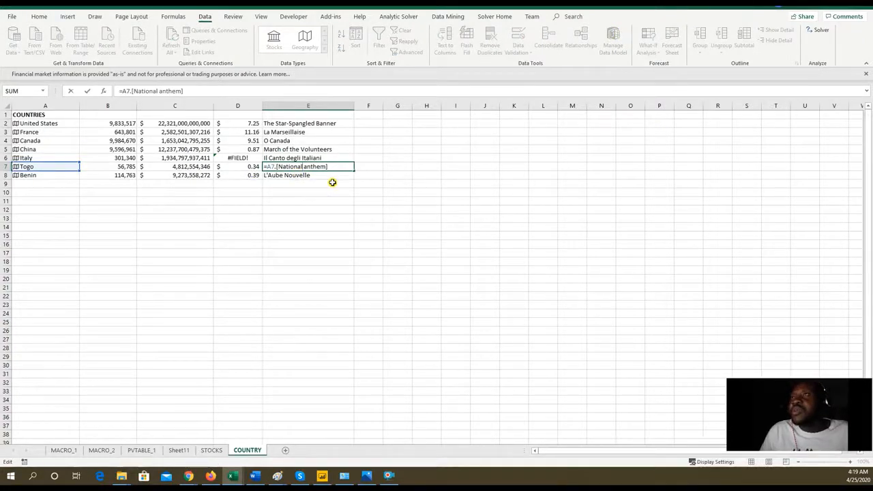
pyautogui.press('Return')
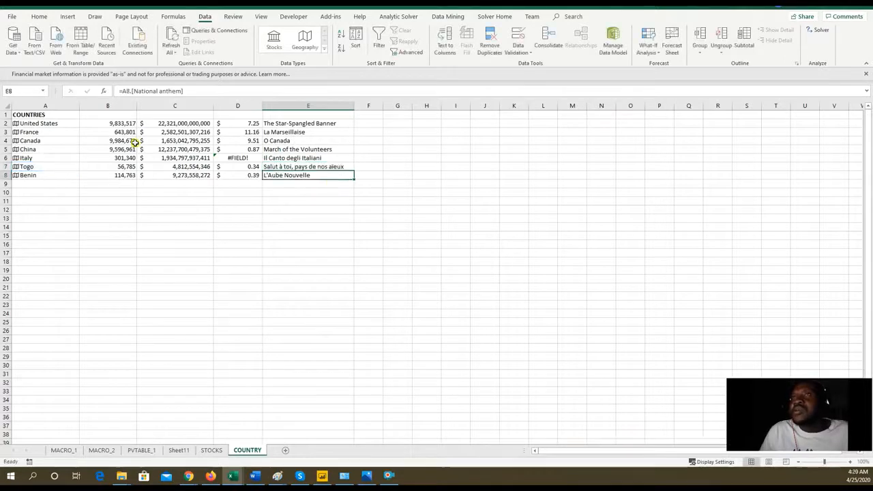
# Add the Leader(s) field for all countries in A2:A8, filling column F
pyautogui.click(54, 123)
pyautogui.keyDown('shift'); pyautogui.click(60, 176); pyautogui.keyUp('shift')
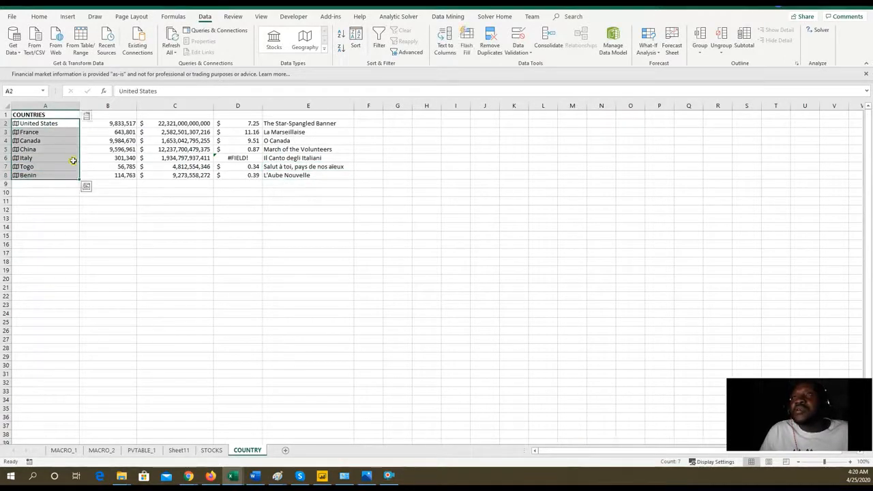
pyautogui.click(86, 117)
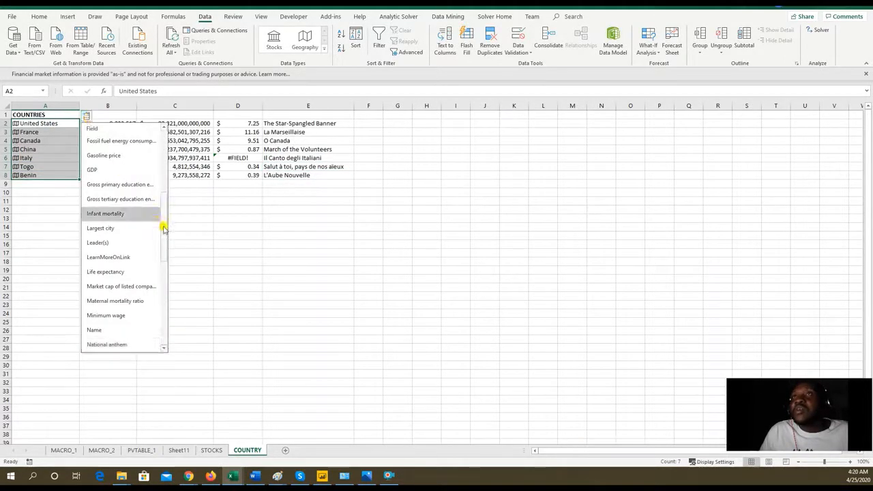
pyautogui.click(97, 243)
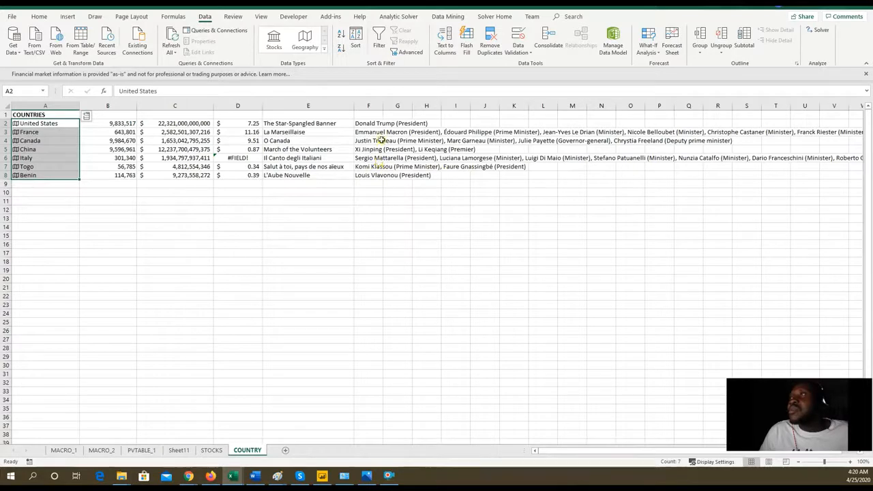
# Add the Population field for all countries in A2:A8 and widen column G to fit the figures
pyautogui.click(86, 116)
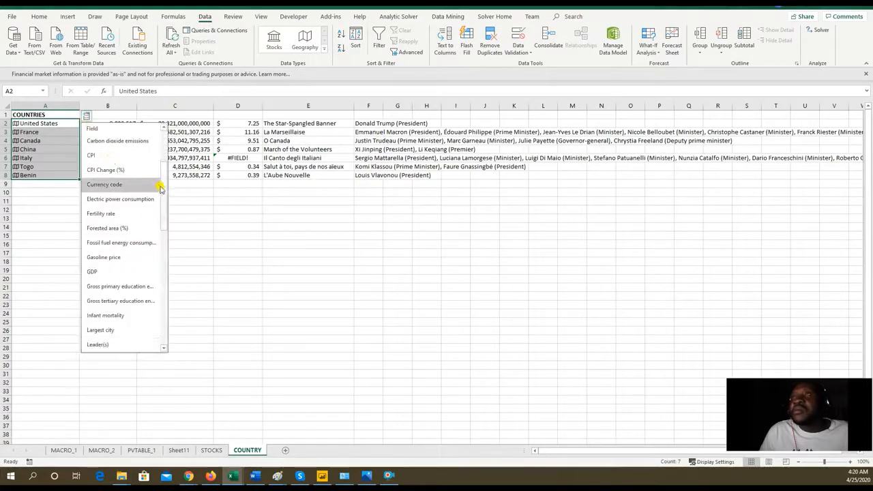
pyautogui.moveTo(164, 191); pyautogui.dragTo(166, 287)
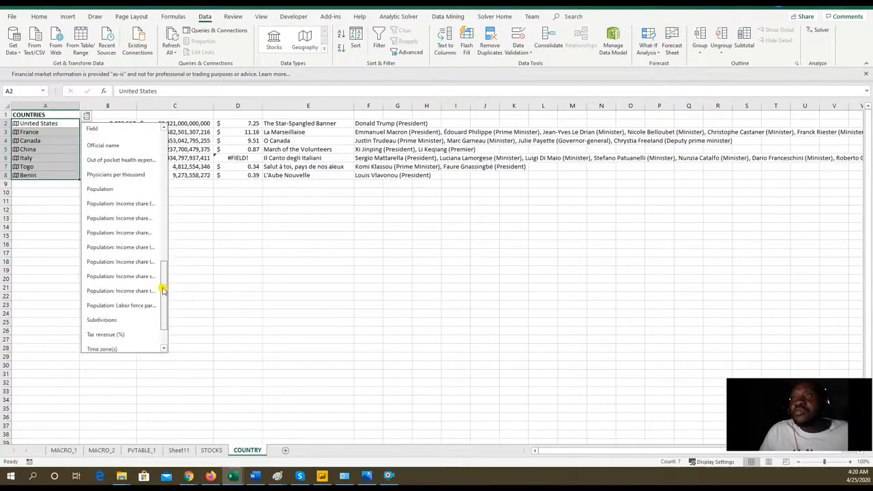
pyautogui.click(125, 196)
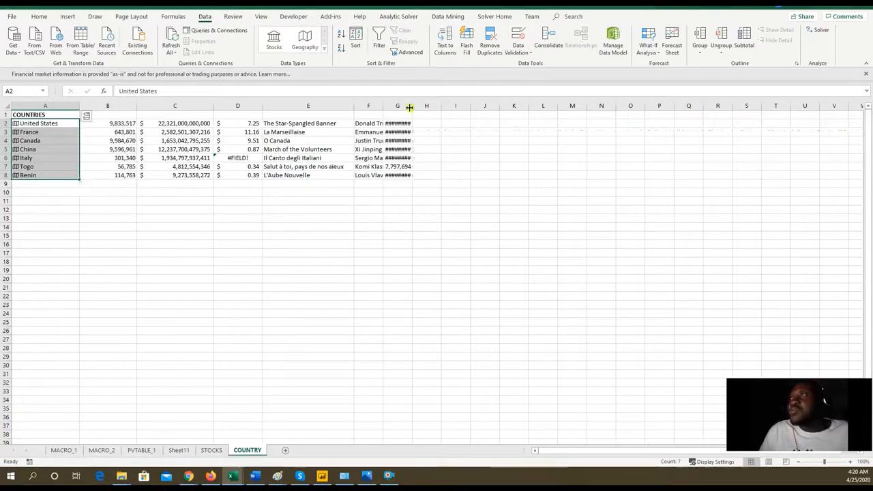
pyautogui.moveTo(412, 108); pyautogui.dragTo(477, 111)
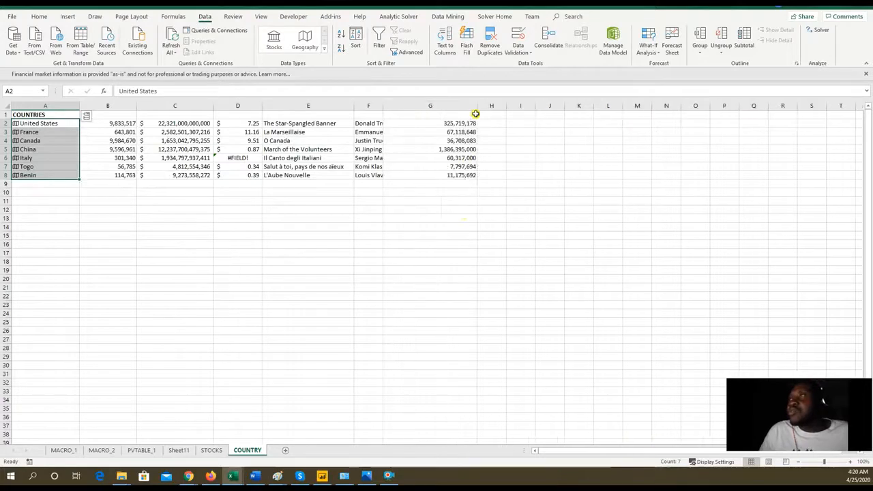
# Review the stock entries in A2:A8 on the STOCKS sheet and return to the COUNTRY sheet
pyautogui.click(212, 451)
pyautogui.click(154, 238)
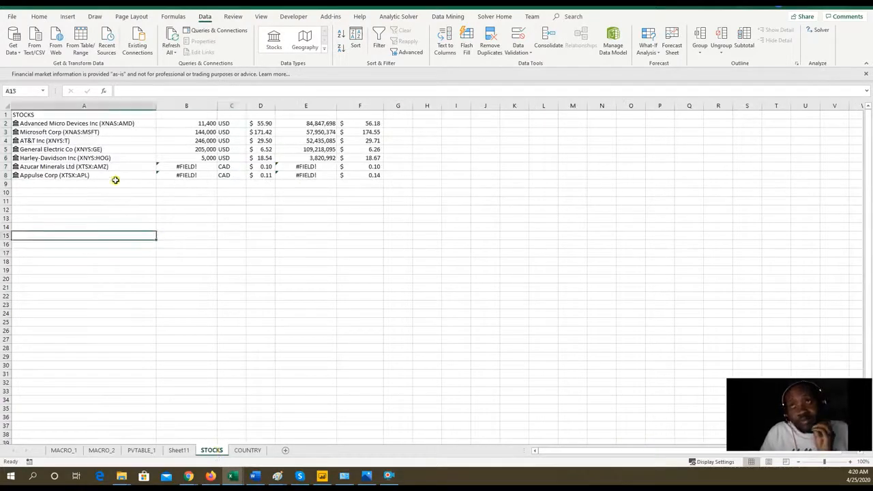
pyautogui.moveTo(111, 123); pyautogui.dragTo(116, 178)
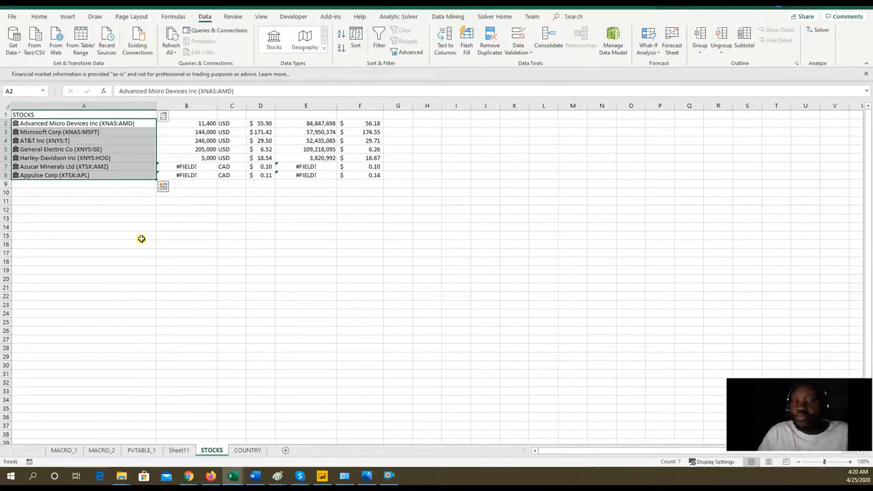
pyautogui.click(248, 450)
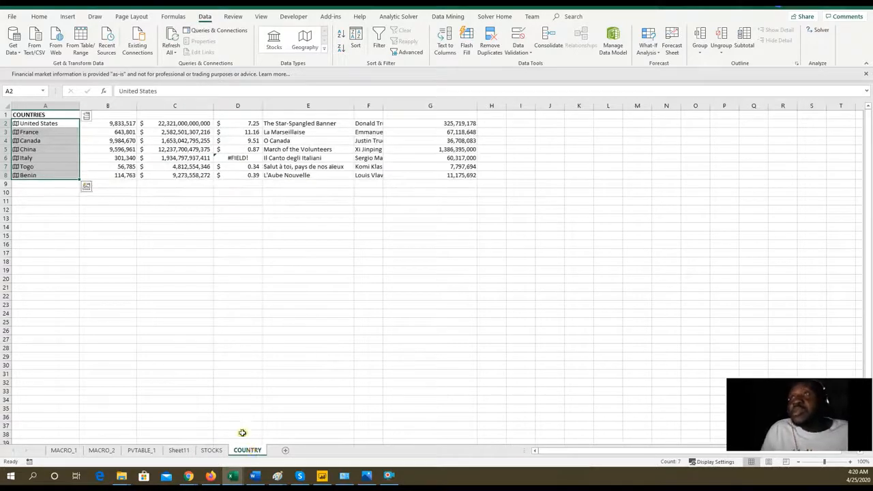
# Add the Life expectancy field for the countries in A2:A8 and slightly widen column H
pyautogui.click(87, 116)
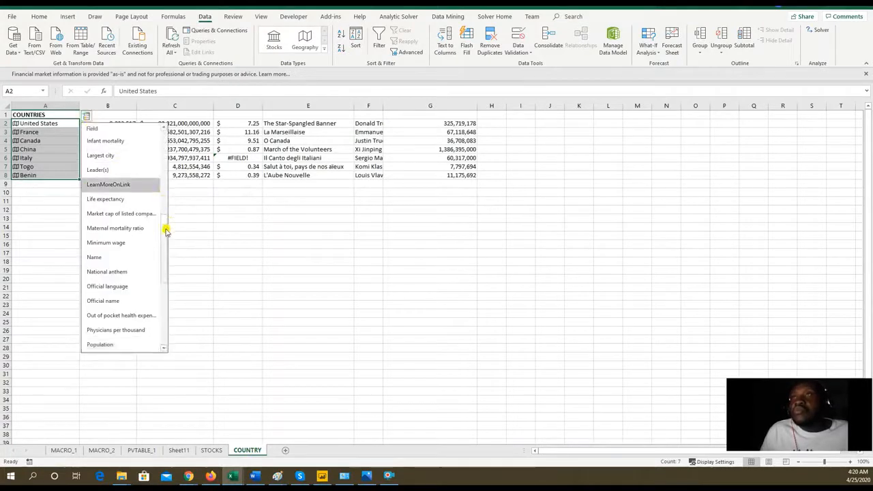
pyautogui.moveTo(168, 226); pyautogui.dragTo(167, 140)
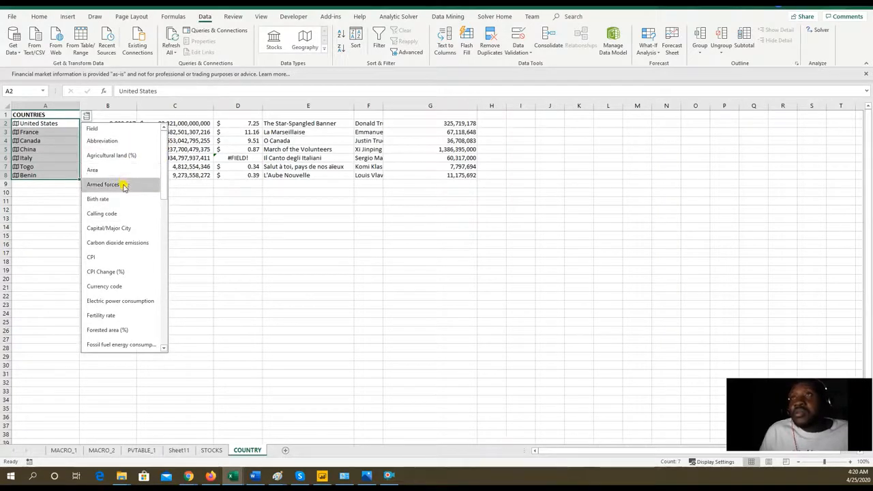
pyautogui.moveTo(164, 199); pyautogui.dragTo(164, 269)
pyautogui.click(106, 241)
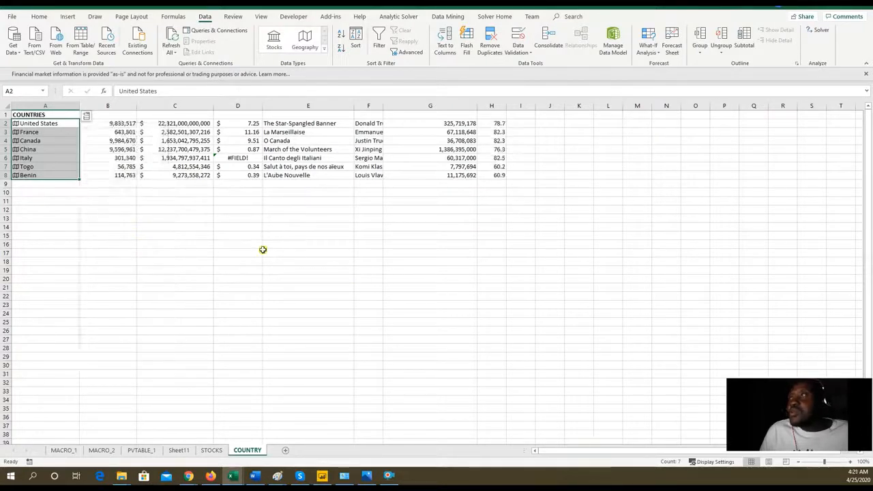
pyautogui.moveTo(508, 108); pyautogui.dragTo(524, 107)
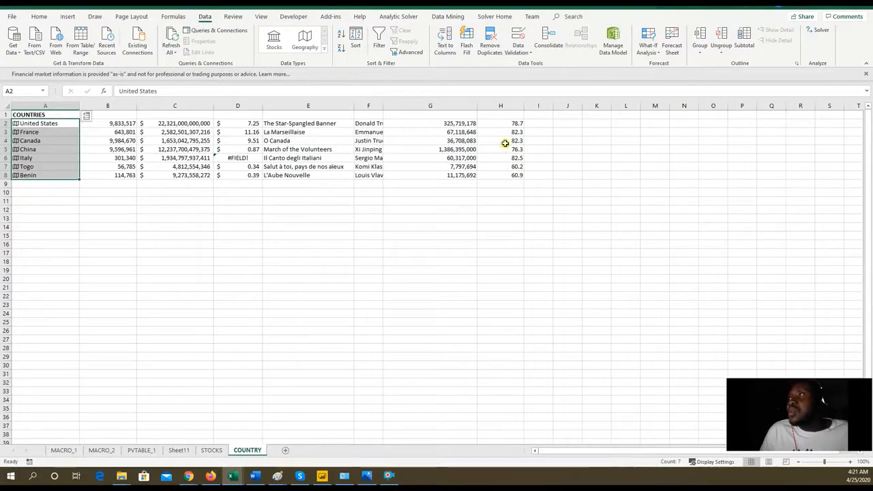
# Compare the life expectancy values in column H for France, Canada, Italy, Togo and Benin
pyautogui.click(504, 141)
pyautogui.moveTo(505, 142); pyautogui.dragTo(507, 133)
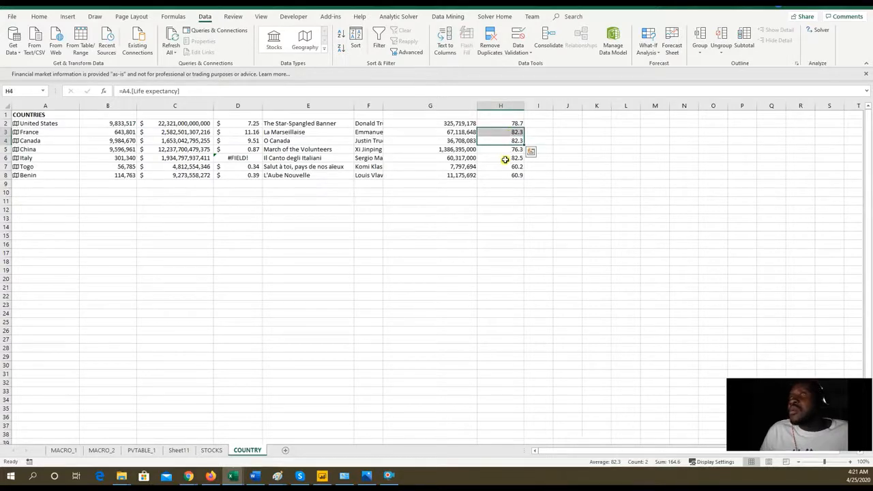
pyautogui.click(505, 158)
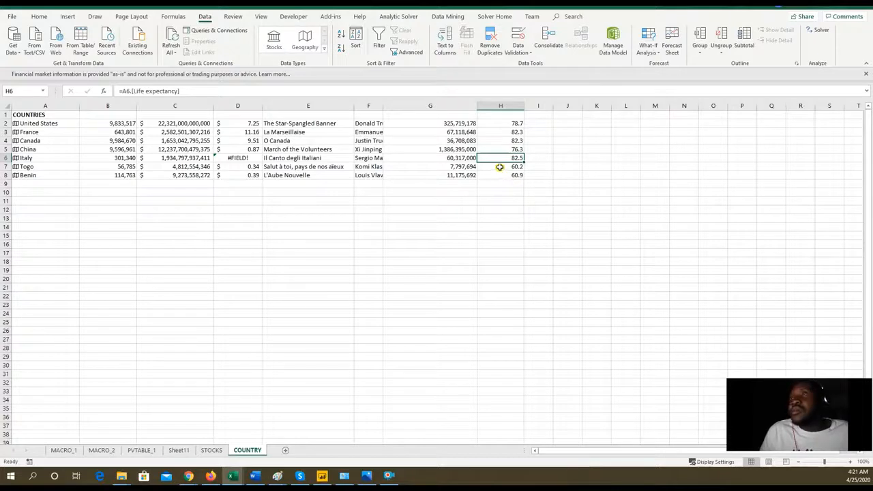
pyautogui.moveTo(501, 167); pyautogui.dragTo(497, 175)
pyautogui.click(539, 166)
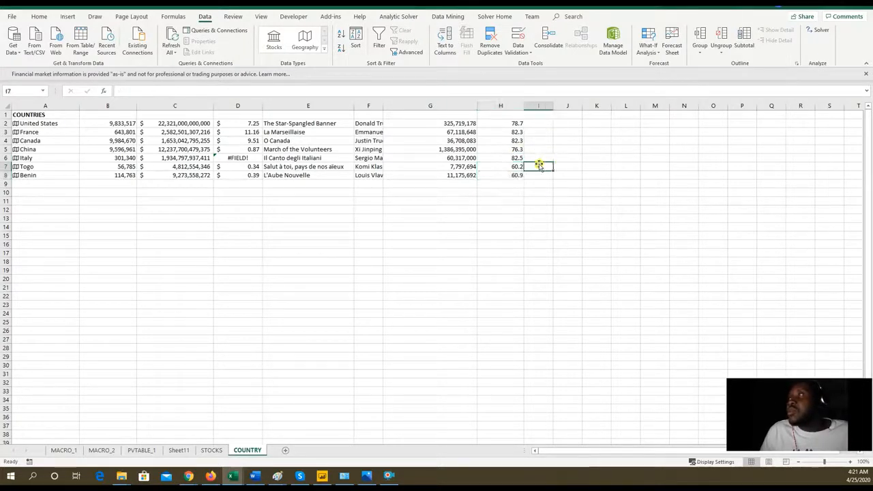
pyautogui.click(210, 243)
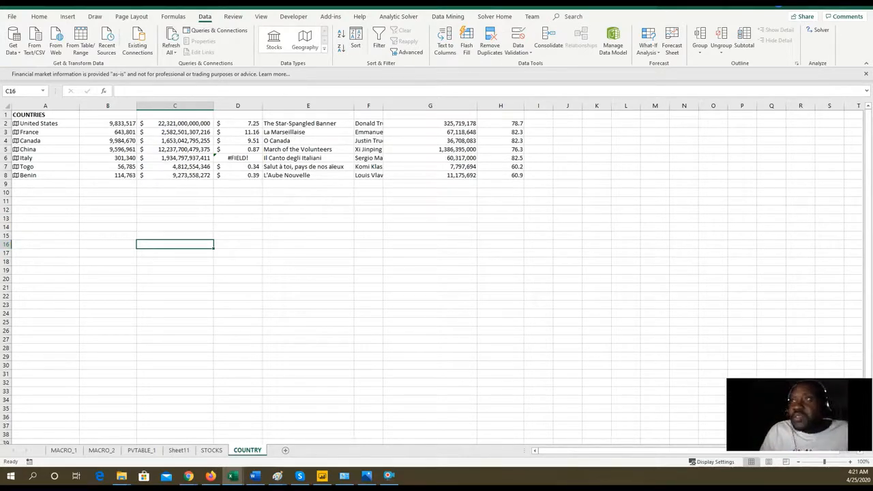
pyautogui.click(281, 270)
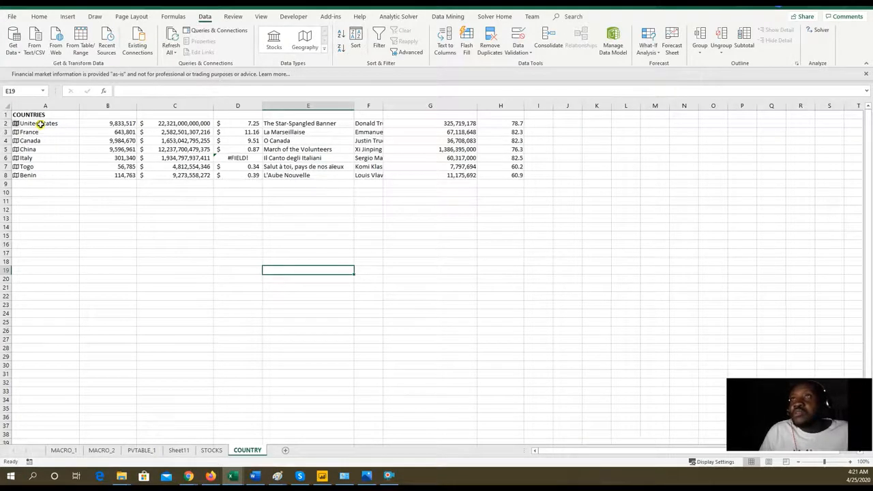
# Insert a 2-D clustered column chart from the countries and their figures in A2:B8
pyautogui.moveTo(41, 124); pyautogui.dragTo(111, 176)
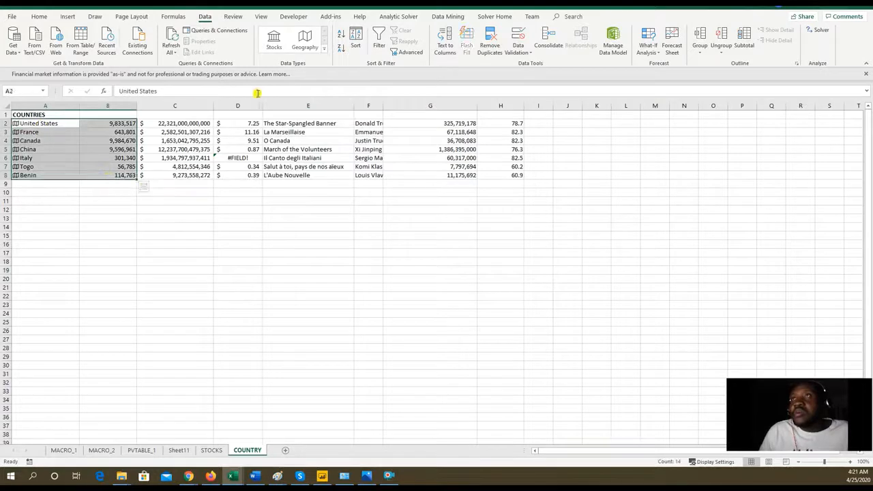
pyautogui.click(68, 16)
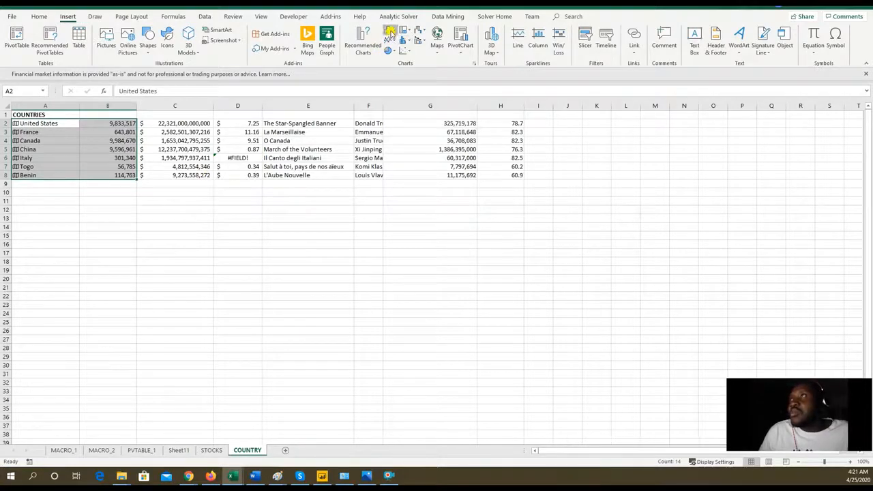
pyautogui.click(391, 31)
pyautogui.click(398, 58)
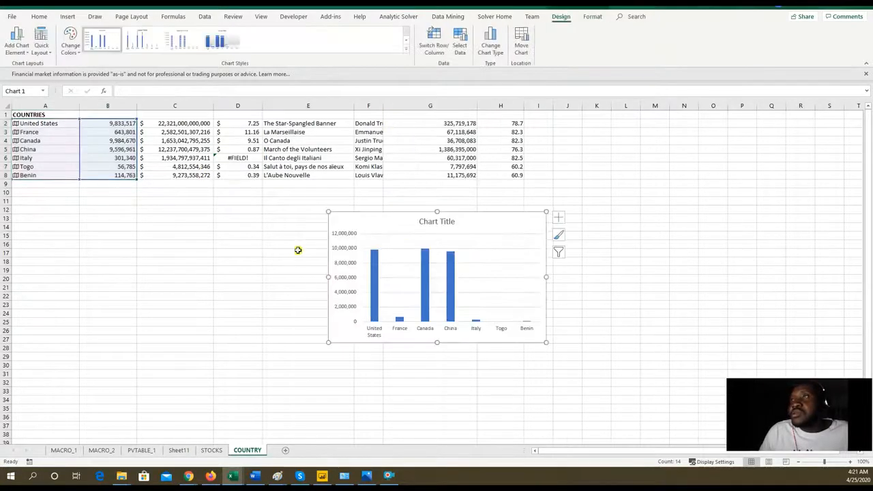
# Move the column chart closer beneath the country data and enlarge it to cover about D11:H30
pyautogui.moveTo(516, 226); pyautogui.dragTo(407, 215)
pyautogui.moveTo(436, 332); pyautogui.dragTo(515, 367)
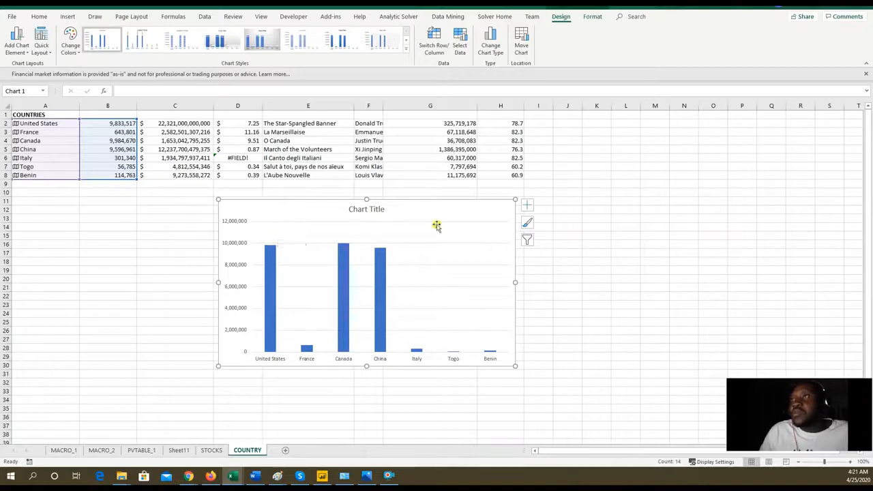
pyautogui.click(377, 211)
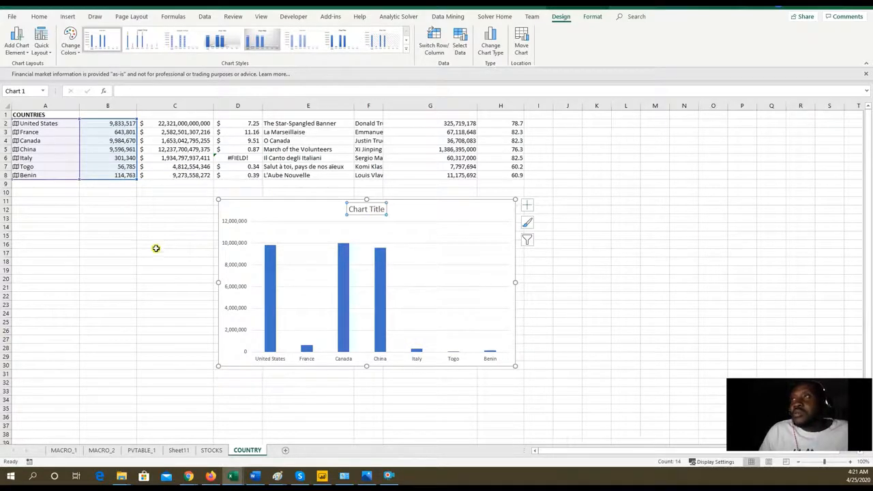
pyautogui.click(156, 248)
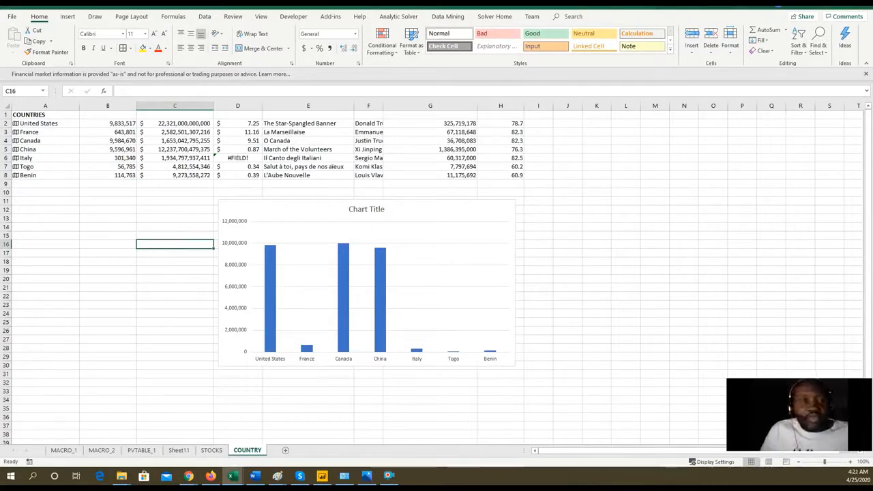
pyautogui.hotkey('alt', 'Tab')
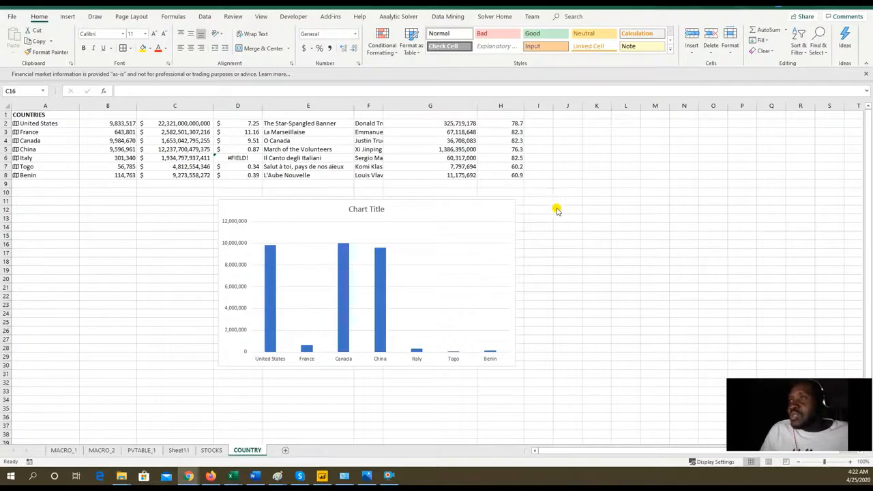